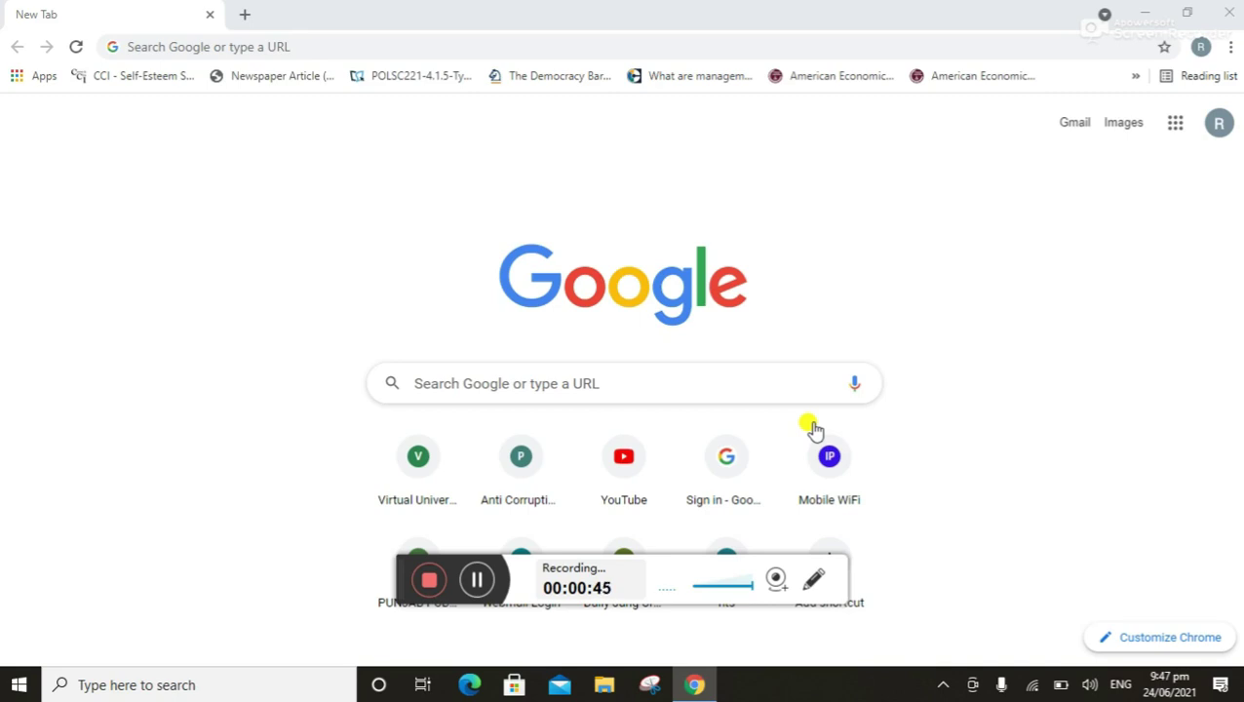
Search the web for 'google form' and go into the Google Forms app
left_click(605, 380)
type("google f")
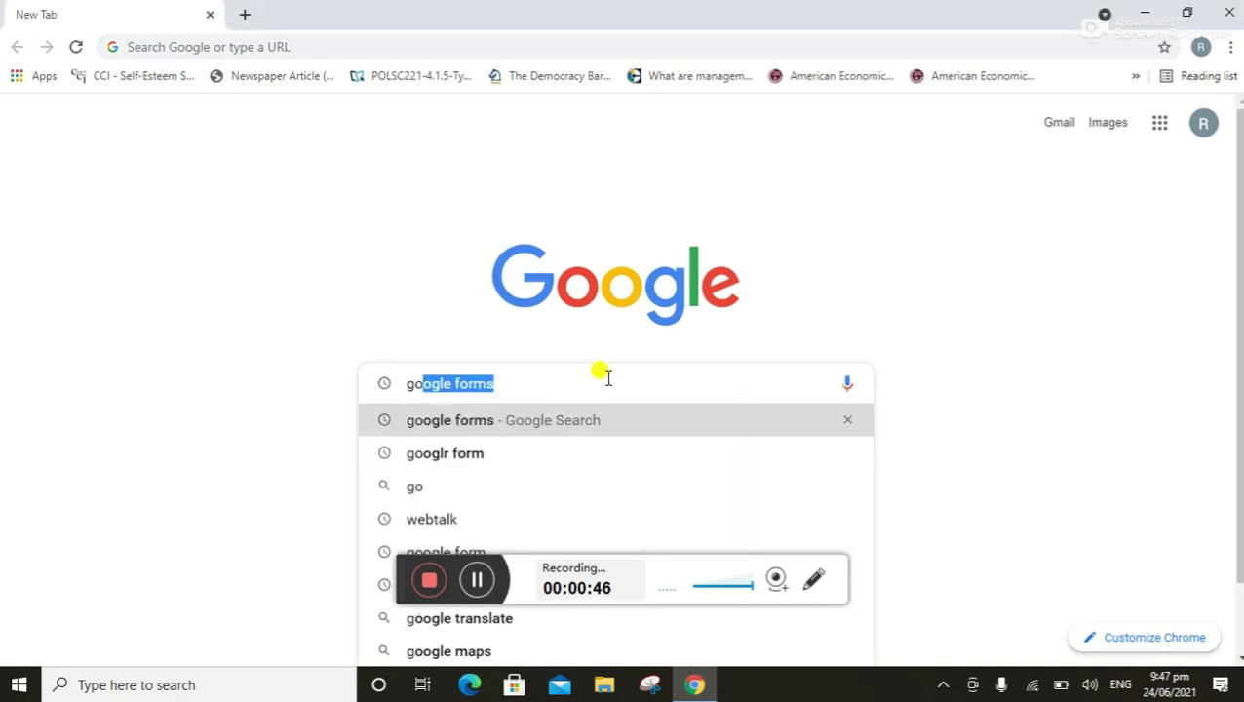
type("orm")
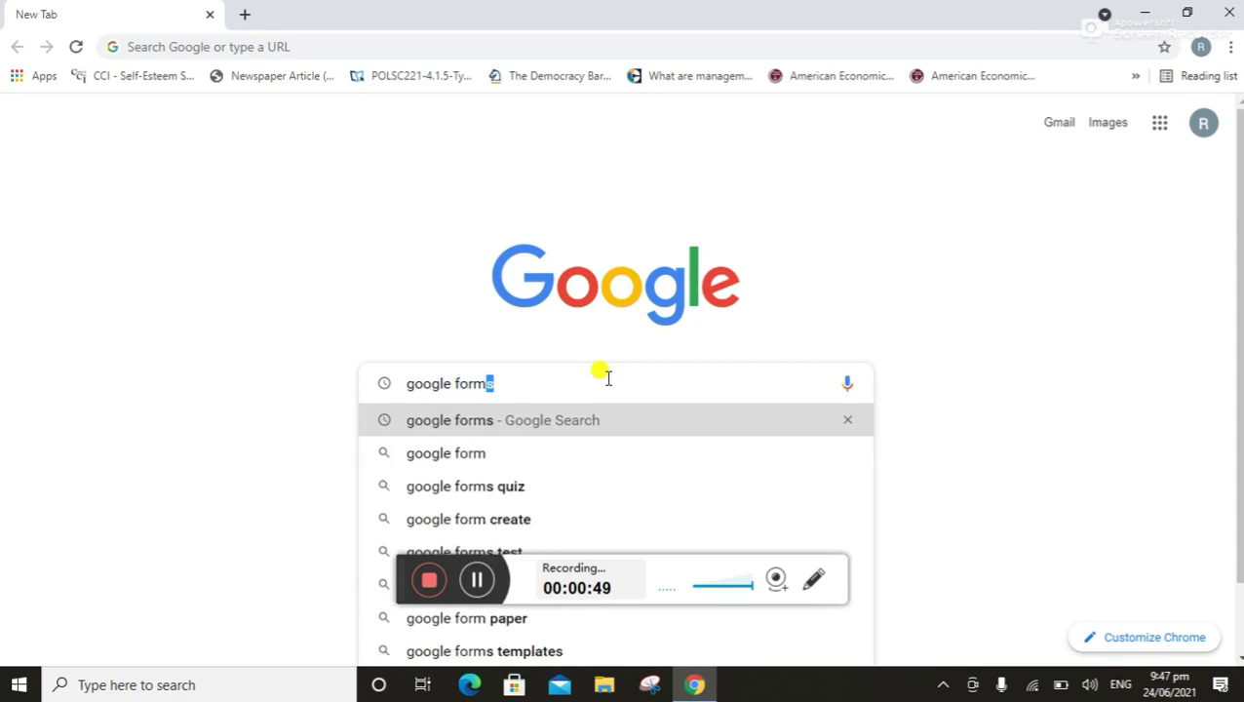
key("Return")
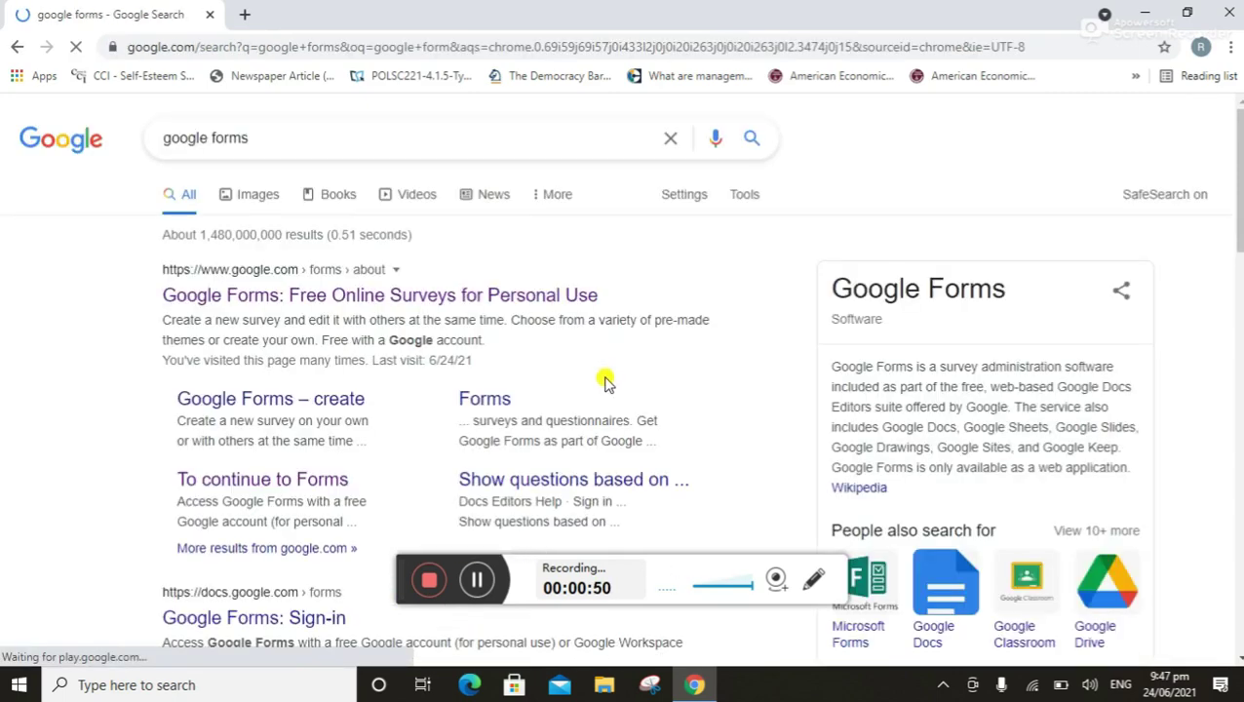
left_click(390, 295)
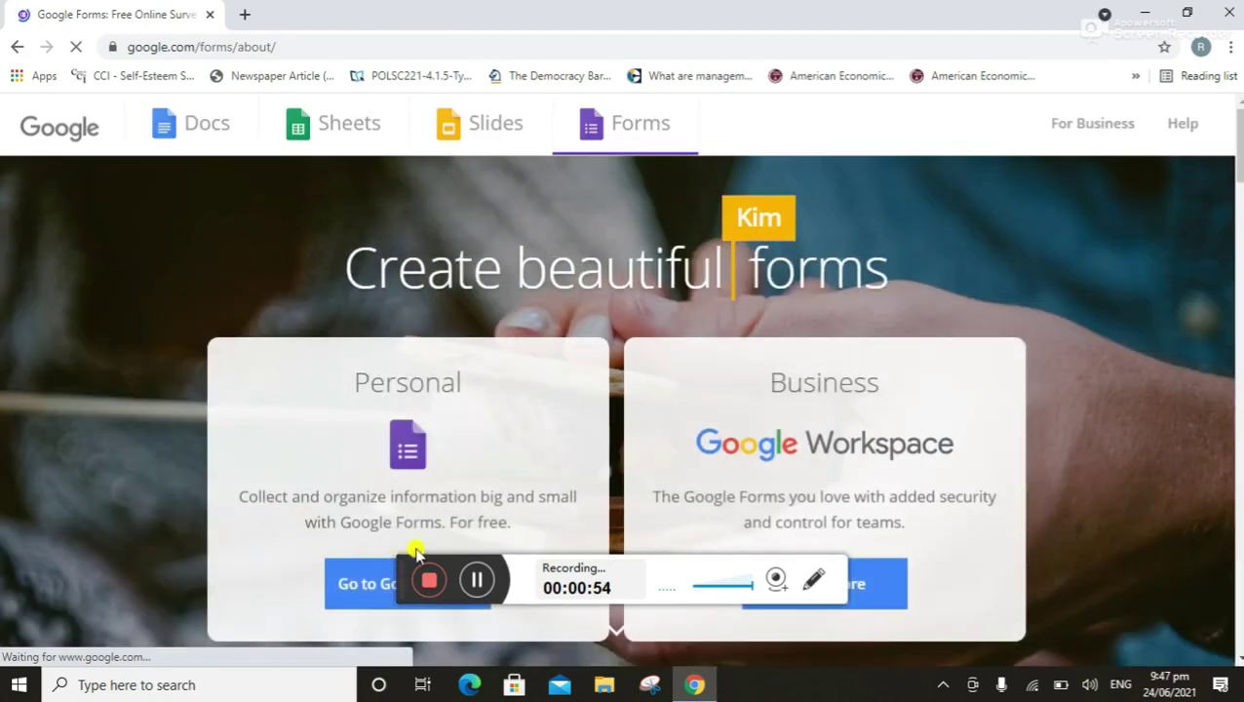
left_click(356, 583)
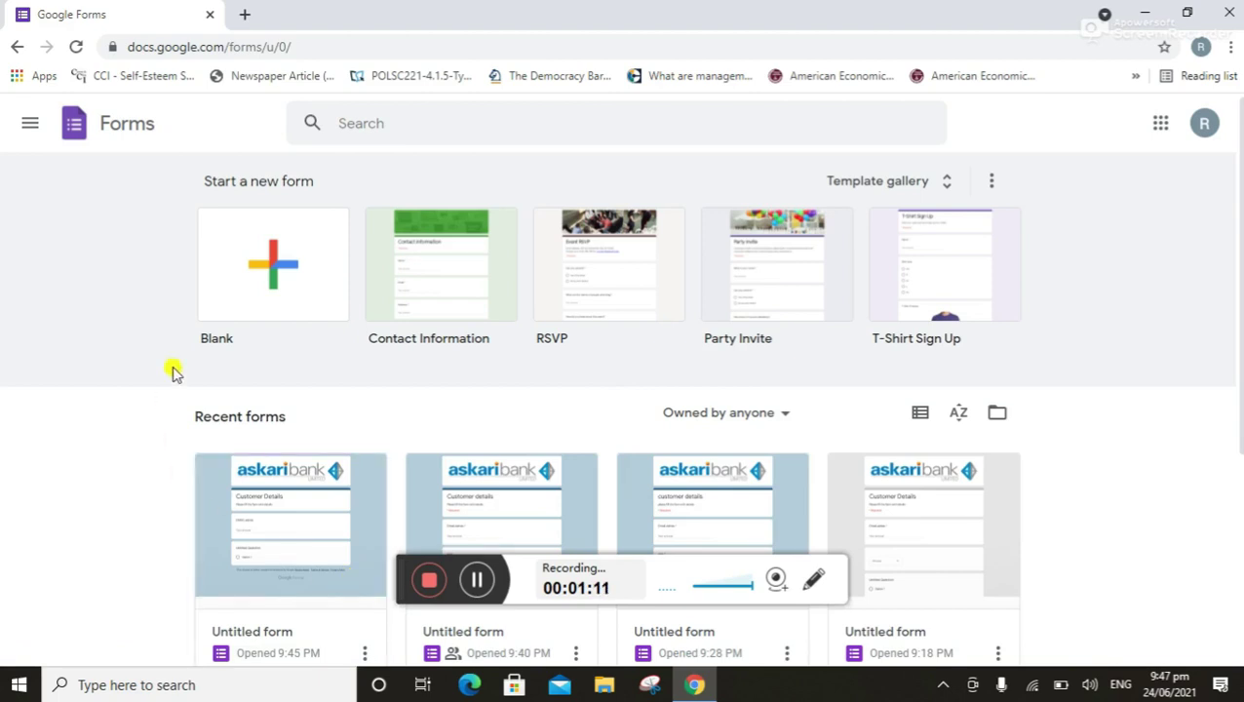
Start a blank form and upload the 'download' logo image as its header
left_click(251, 310)
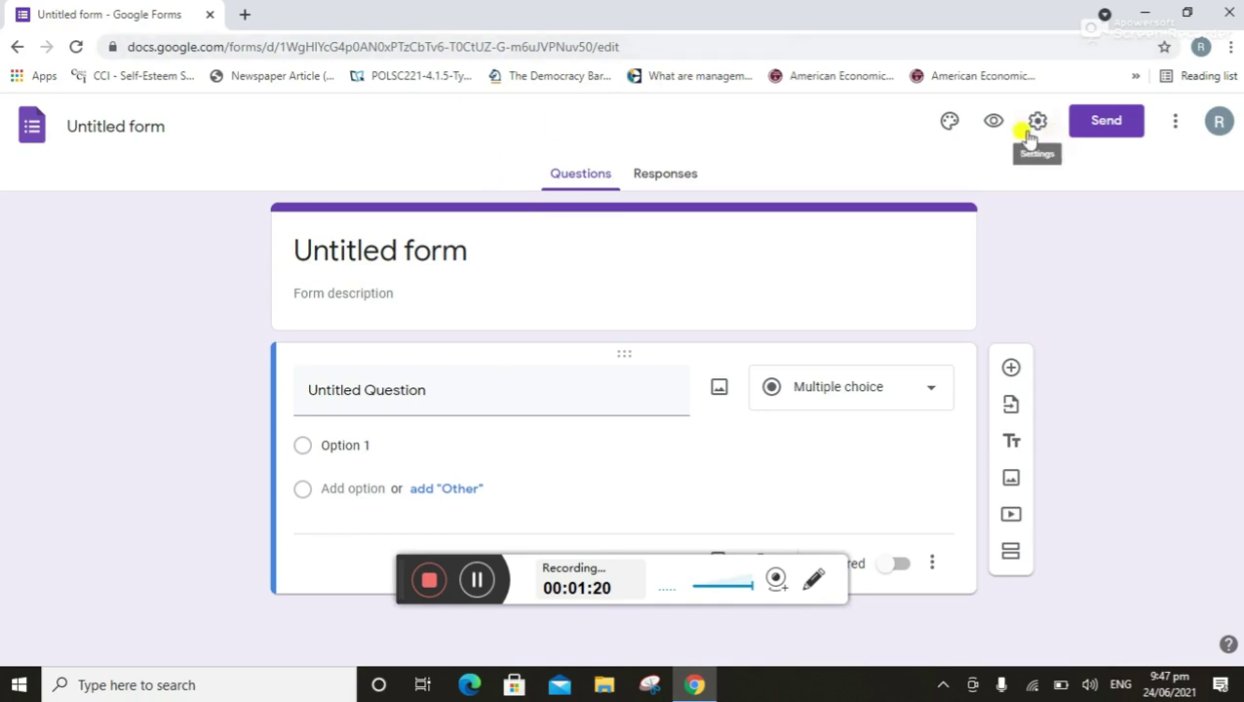
left_click(952, 124)
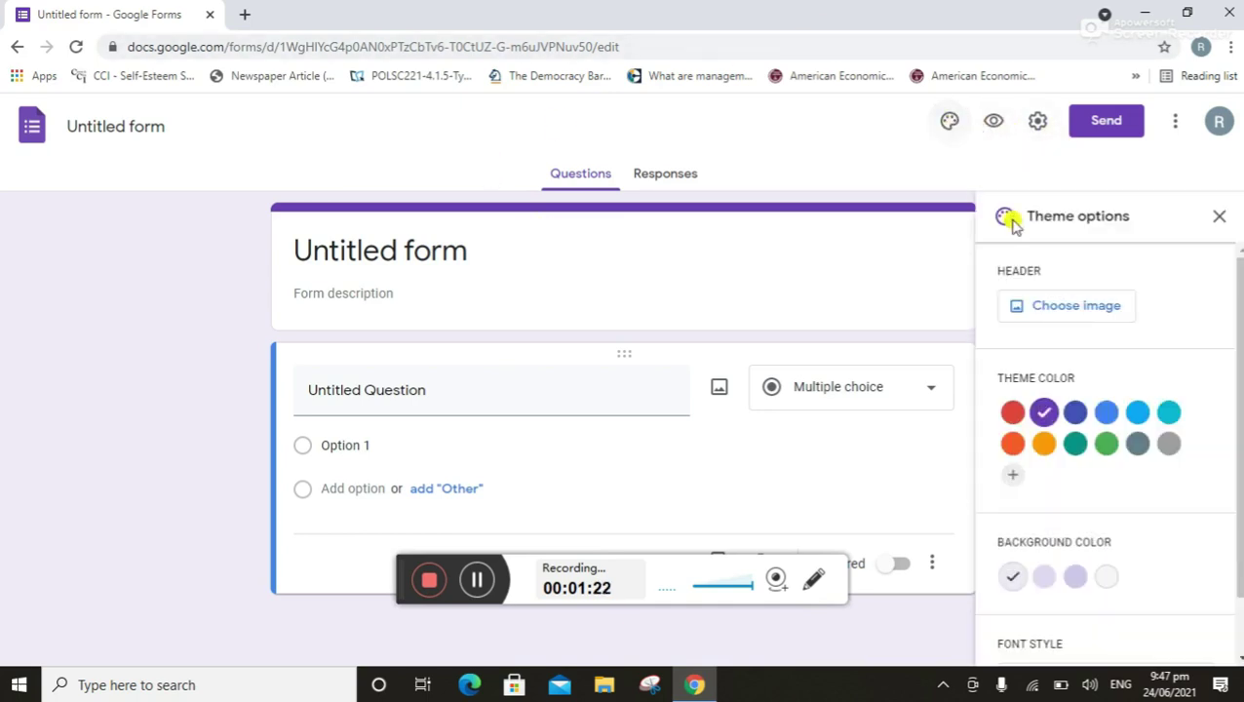
left_click(1046, 306)
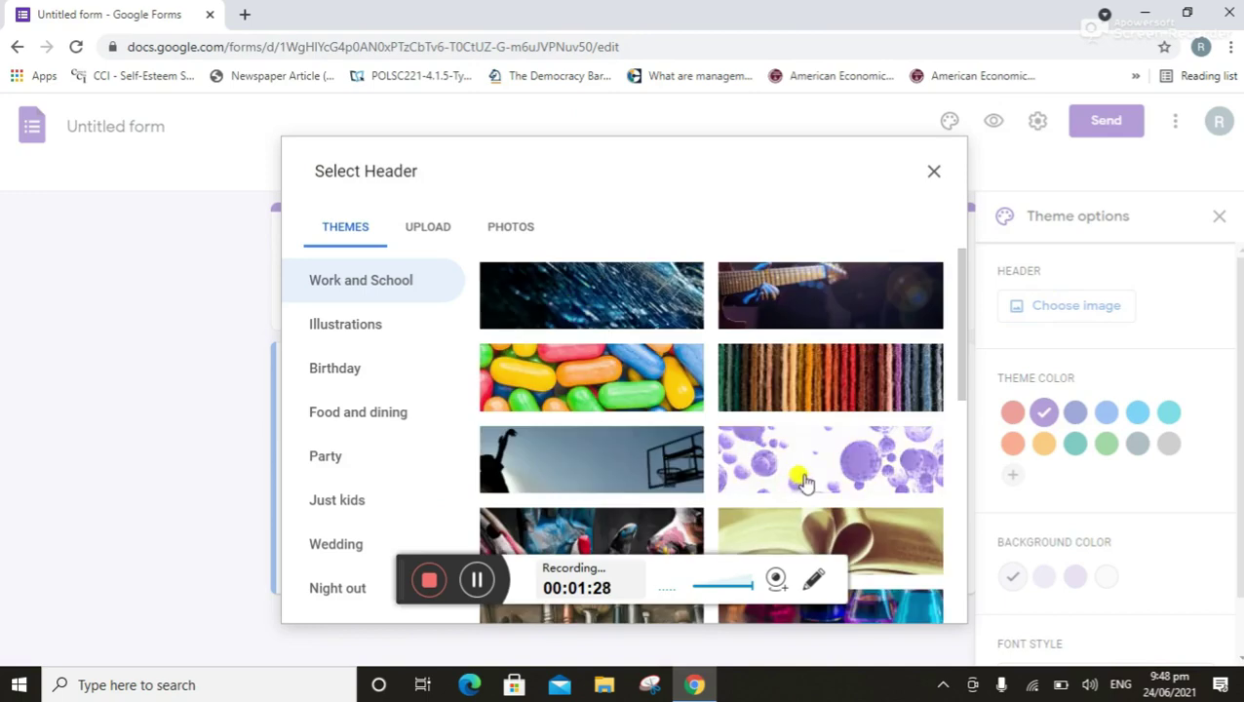
left_click(438, 227)
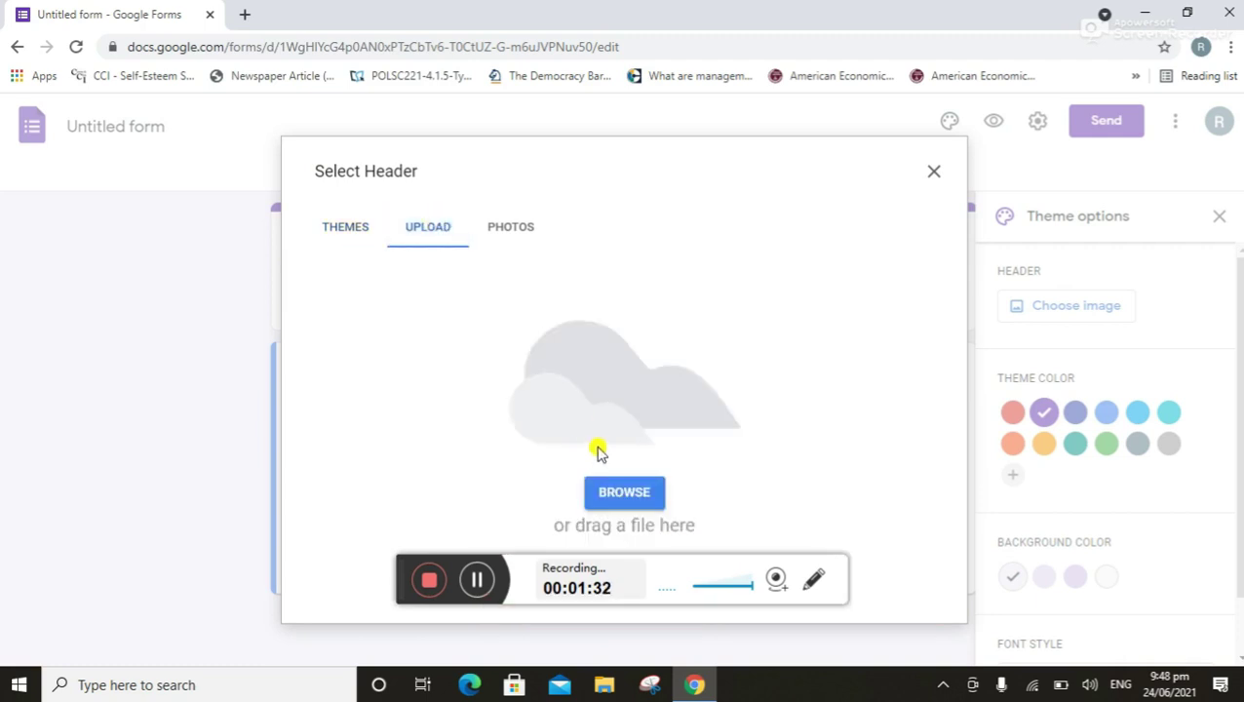
left_click(605, 495)
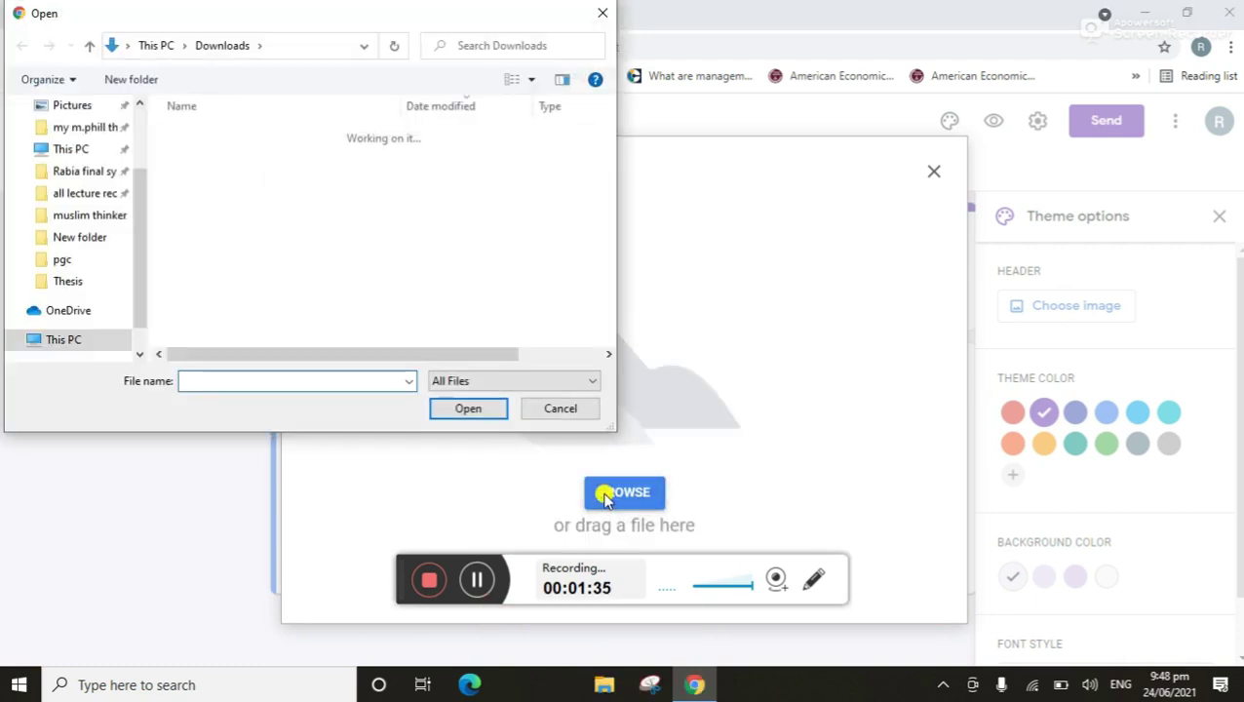
left_click(236, 216)
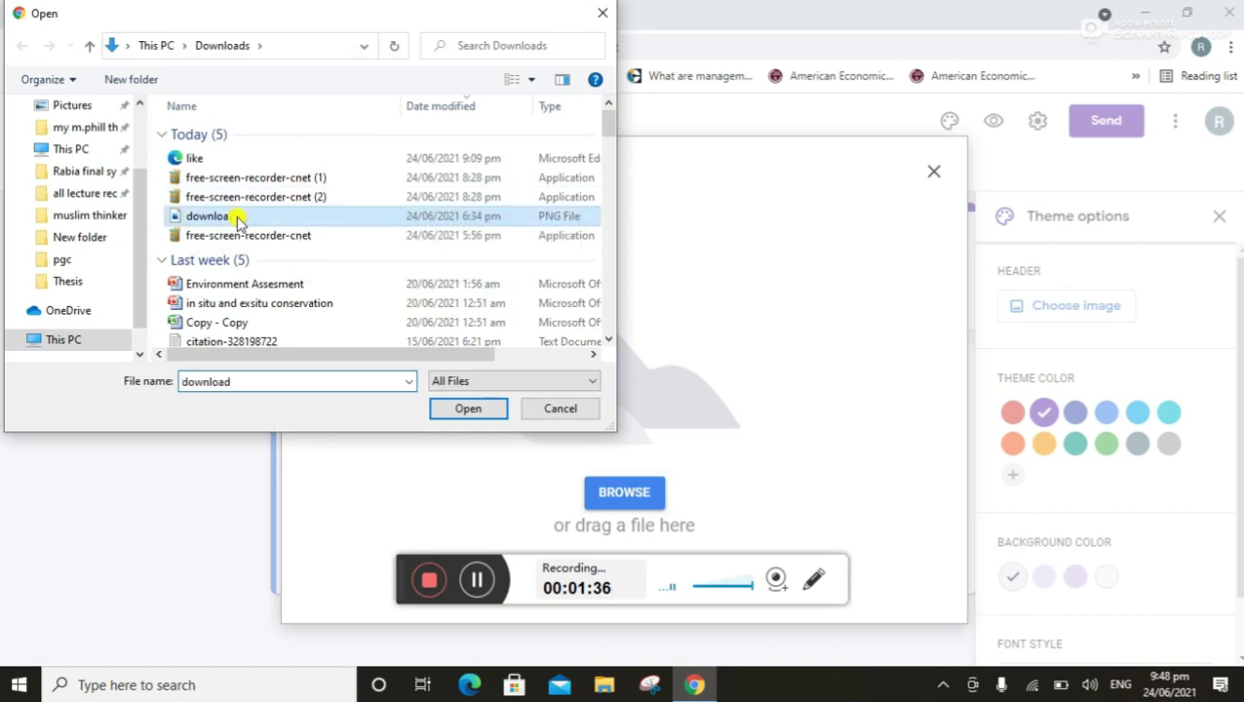
left_click(497, 410)
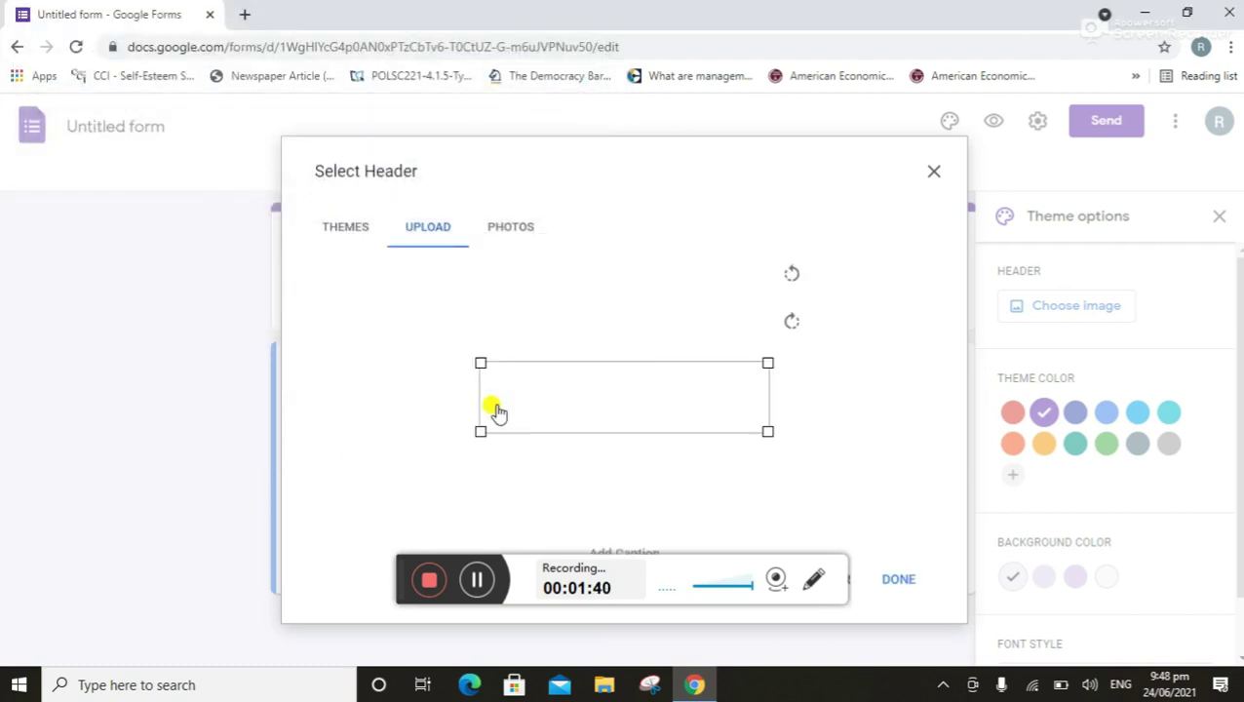
left_click(895, 583)
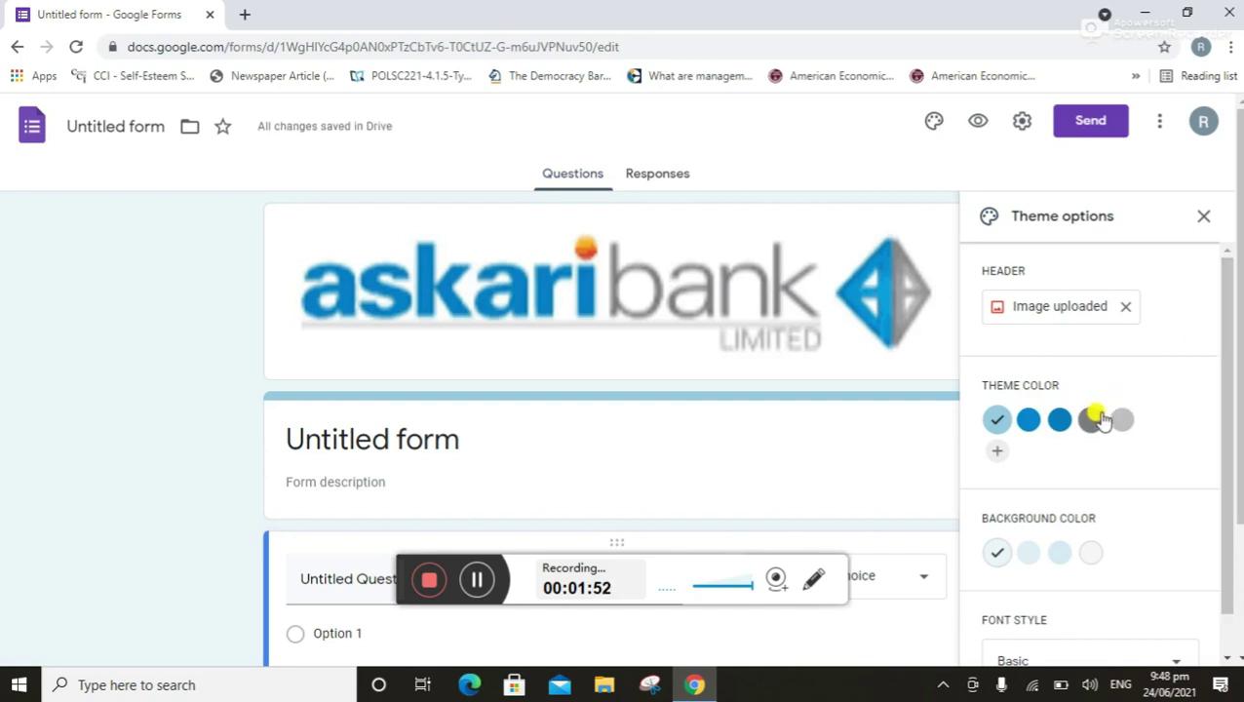
Set the theme colour to dark blue and the background to a deeper blue
left_click(1093, 420)
left_click(1061, 420)
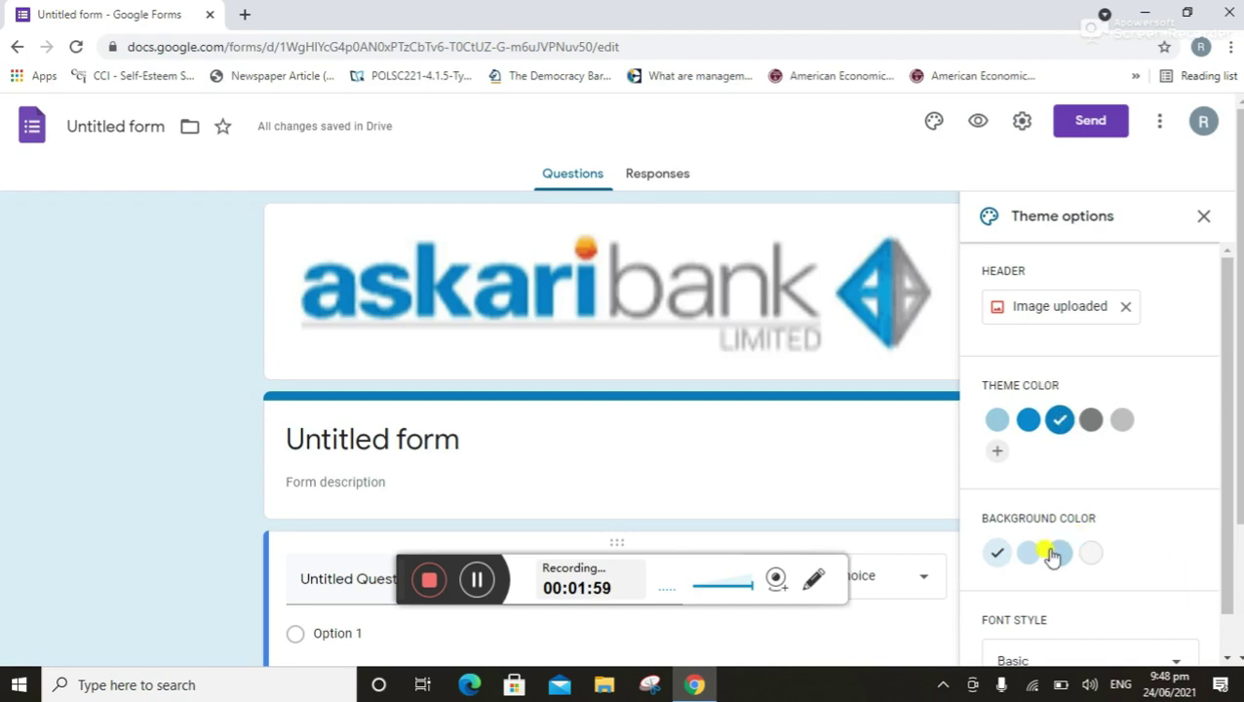
left_click(1059, 553)
Delete the default 'Untitled form' title text
left_click_drag(1230, 369, 1230, 458)
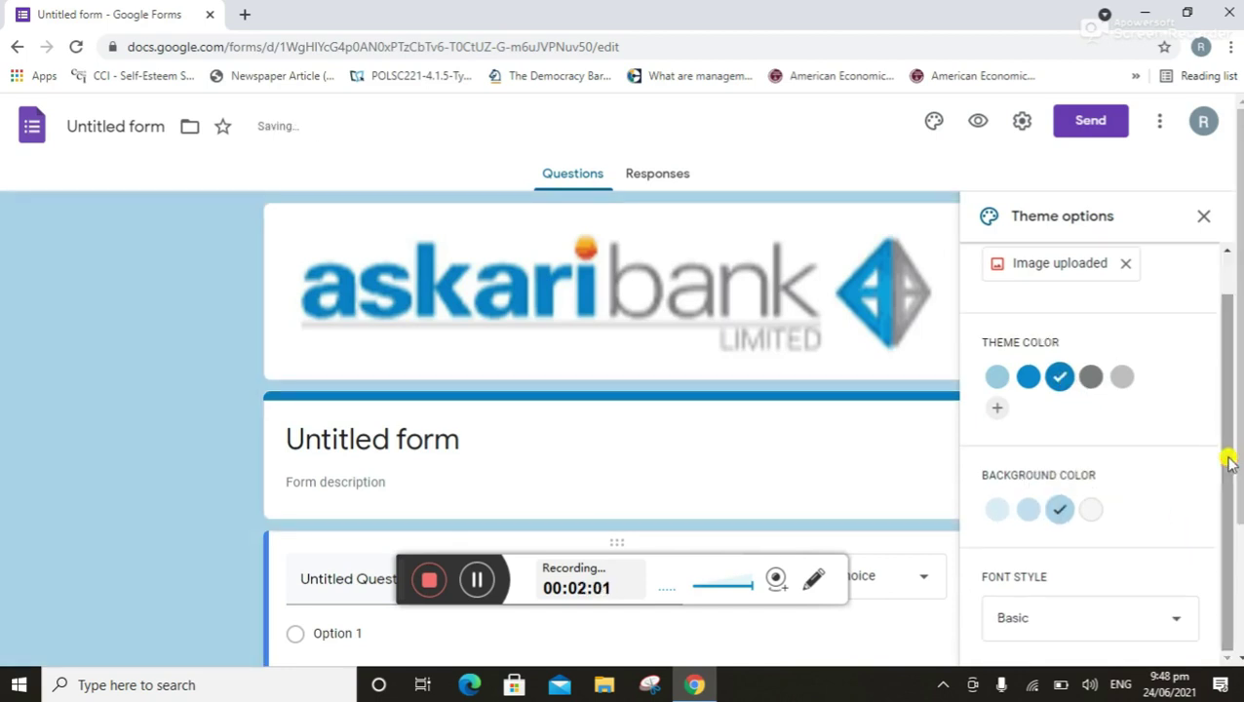
left_click(458, 429)
key("BackSpace")
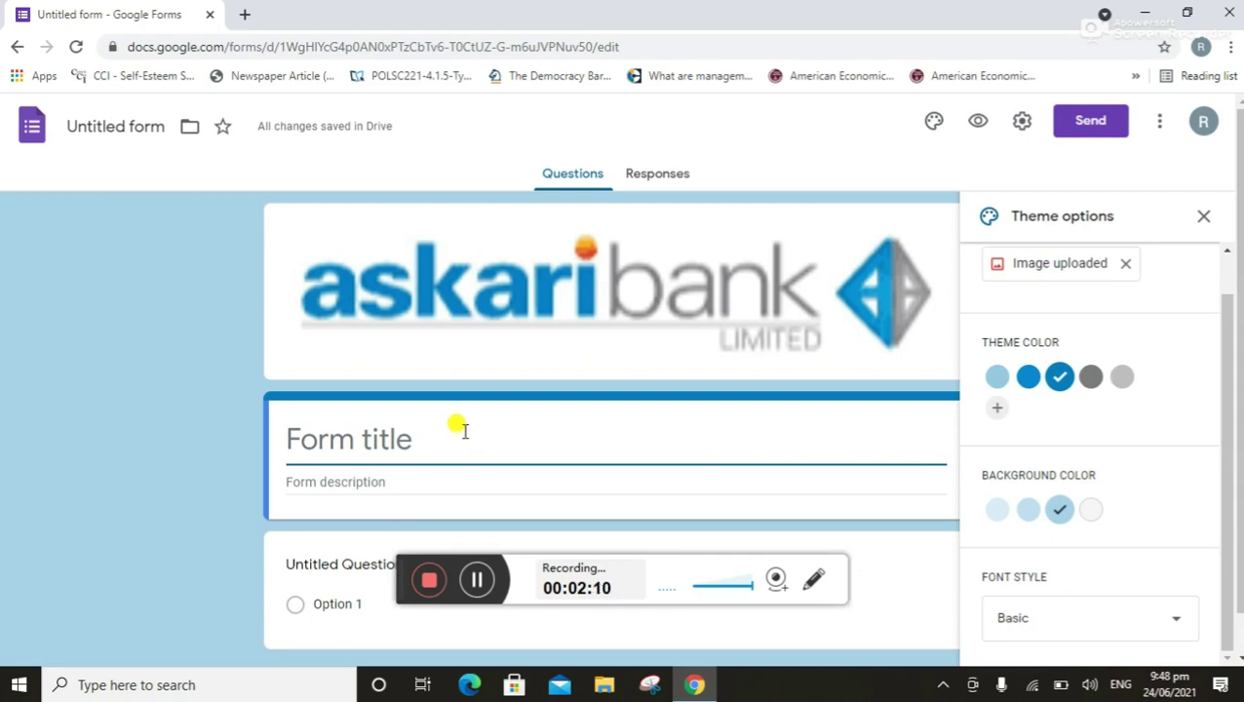
Title the form 'Customer details', describe it 'Please full the form with details', close theme panel
type("C")
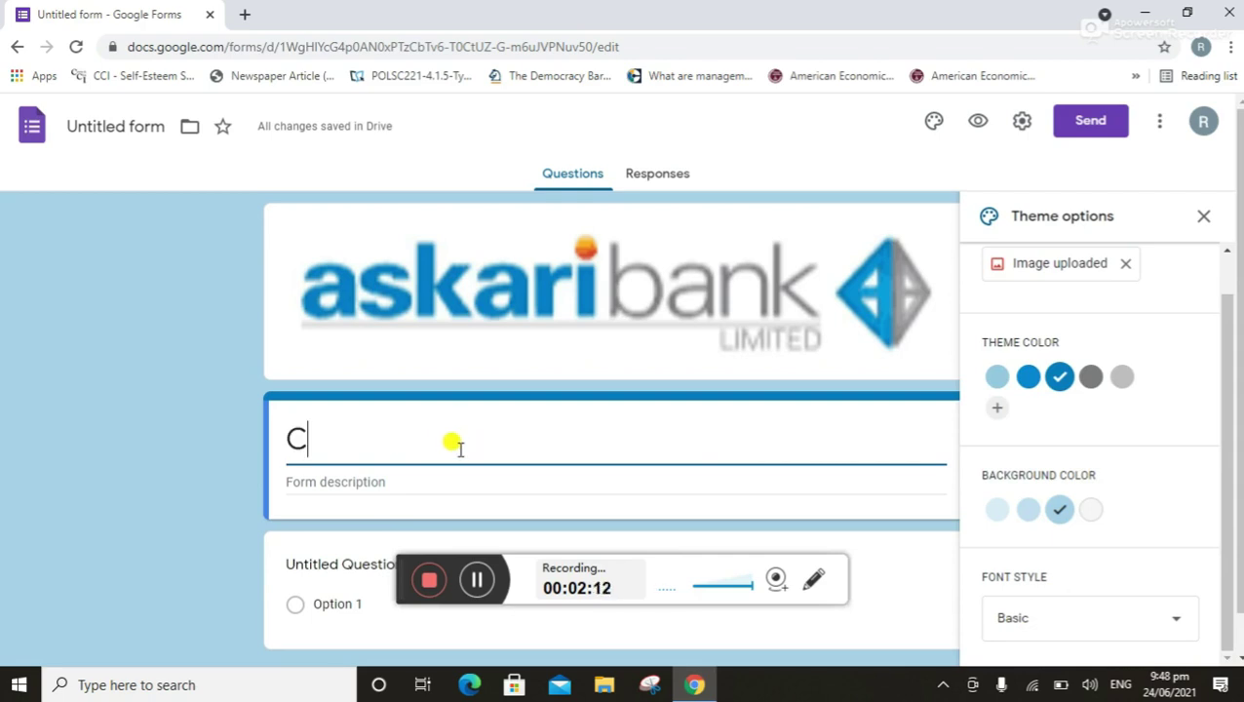
type("ust")
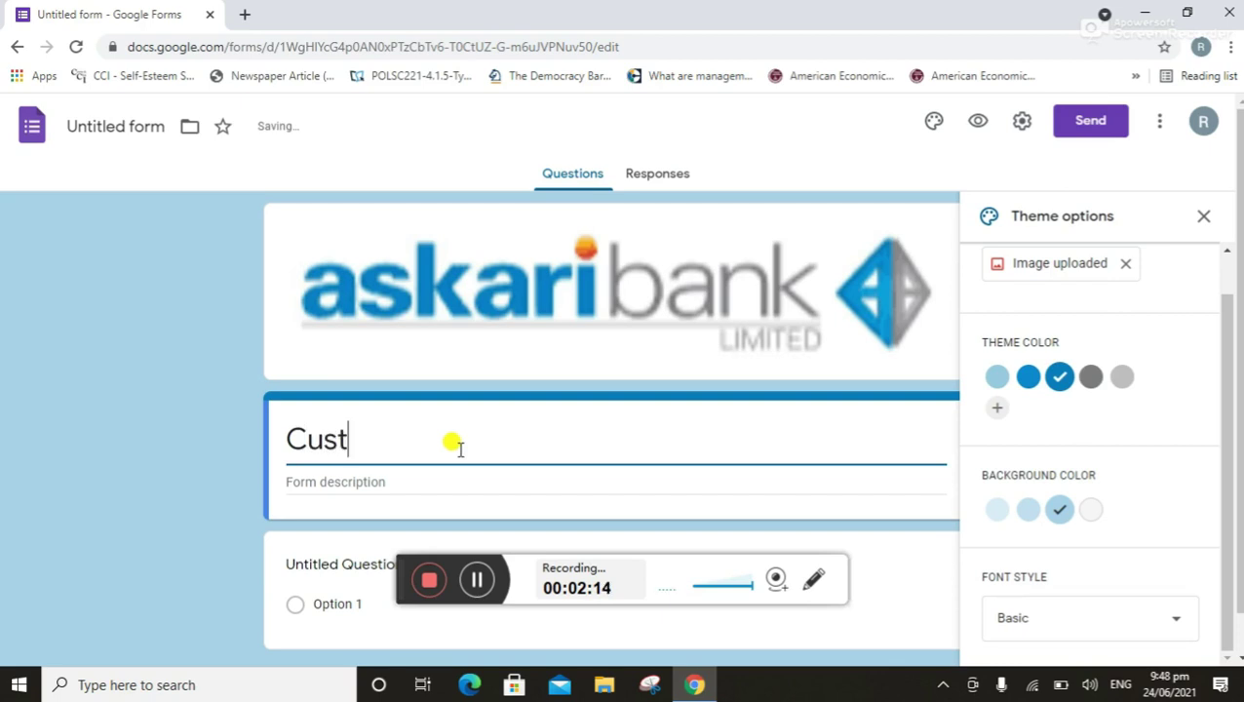
type("omer details")
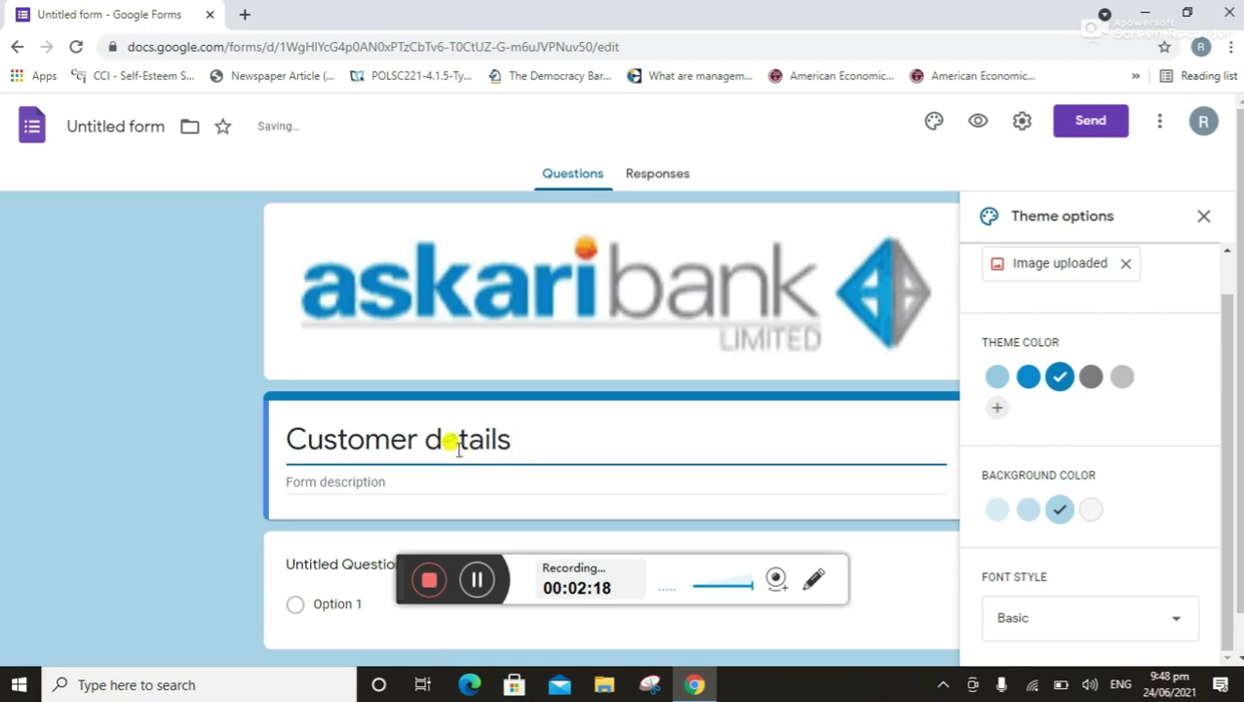
left_click(439, 473)
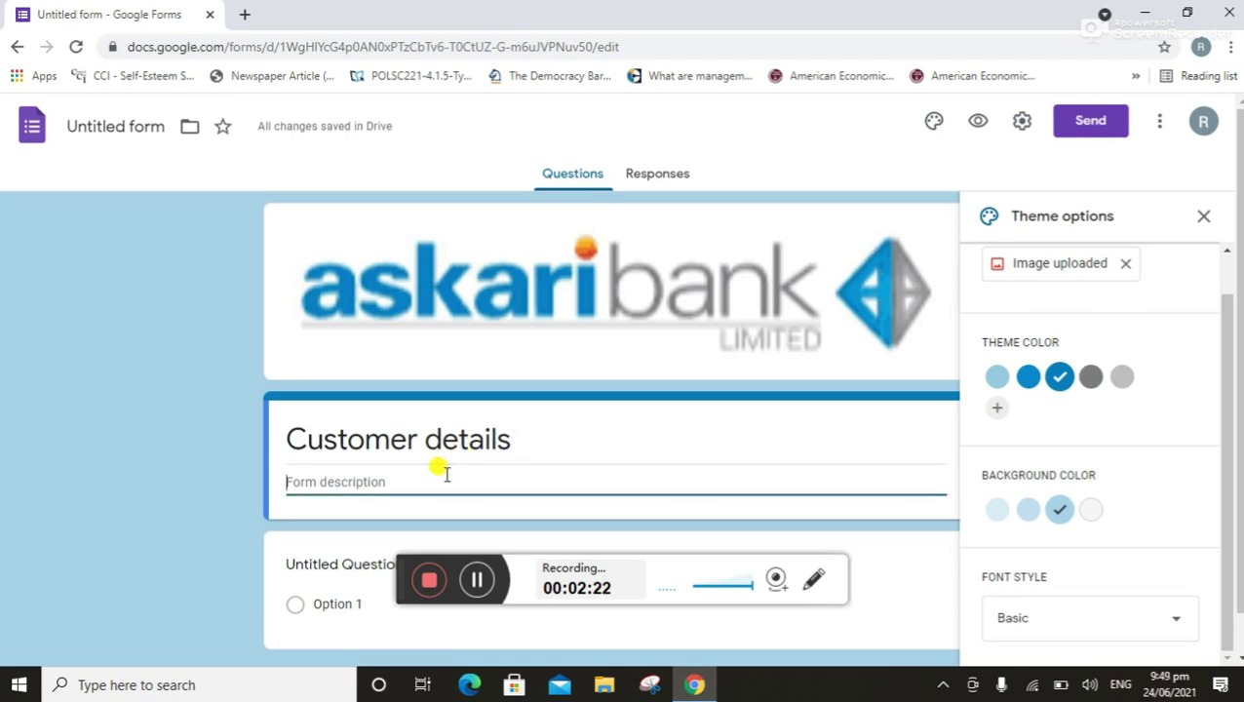
type("Please")
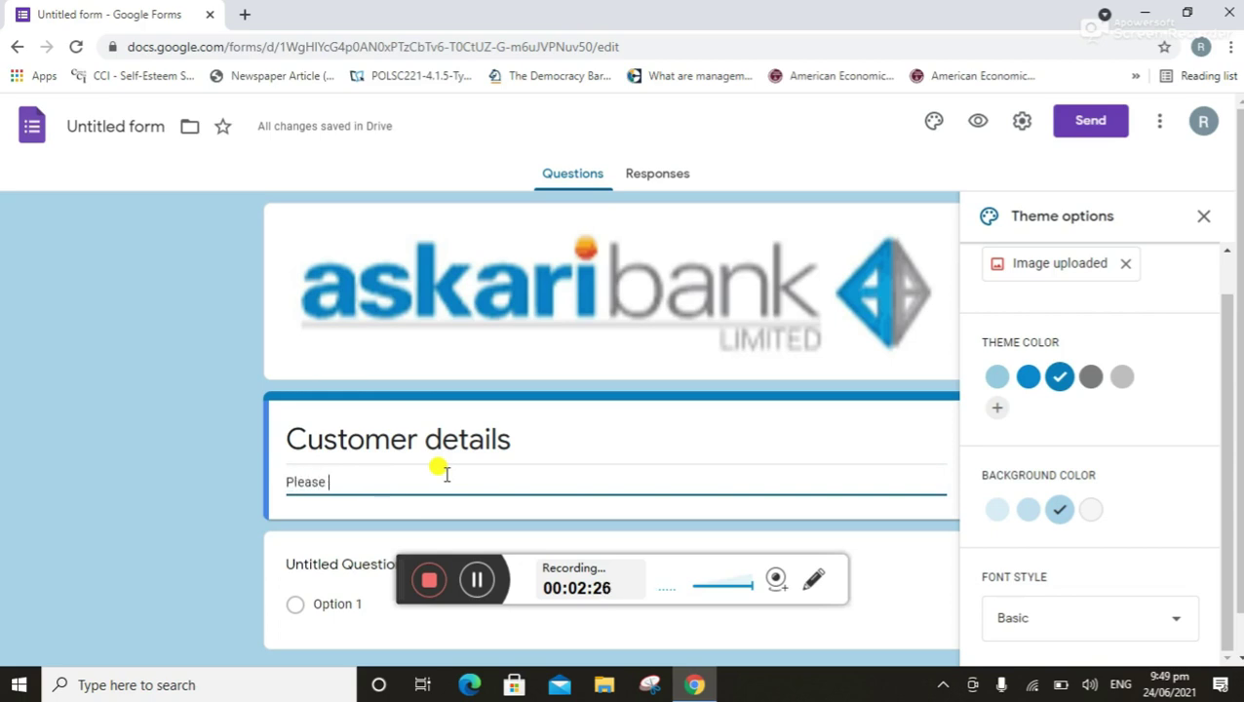
type(" full the form with details")
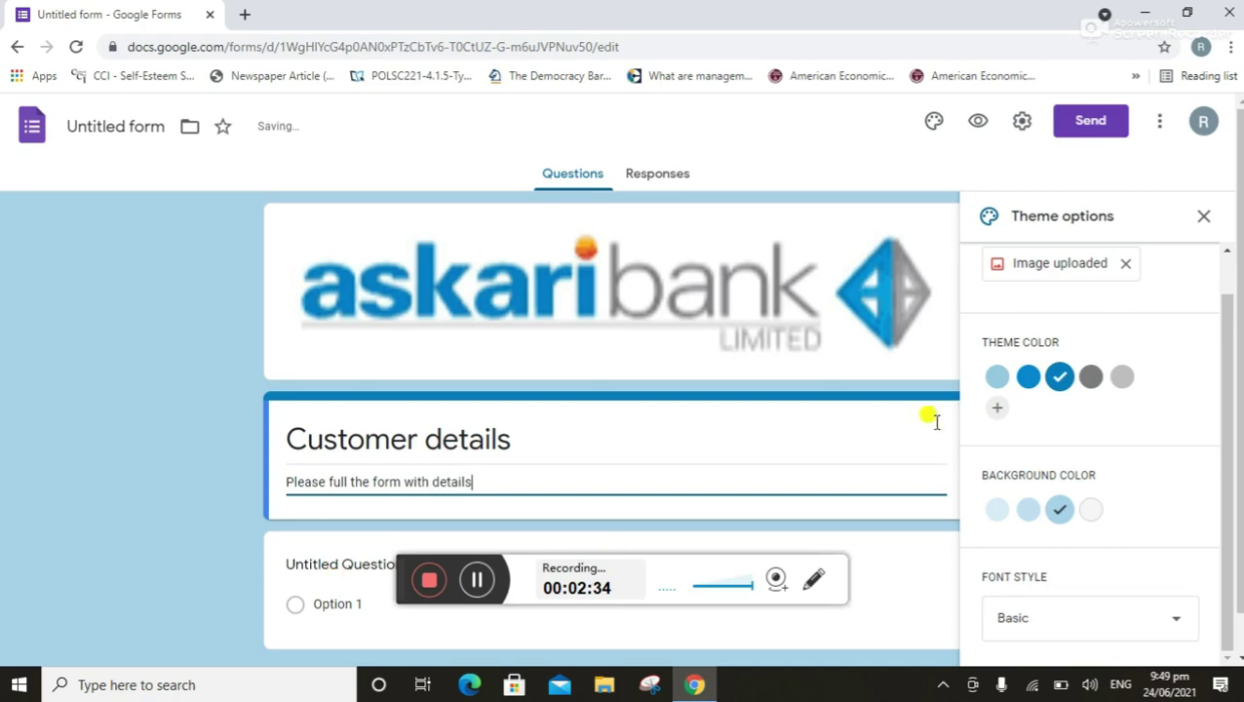
left_click(1203, 219)
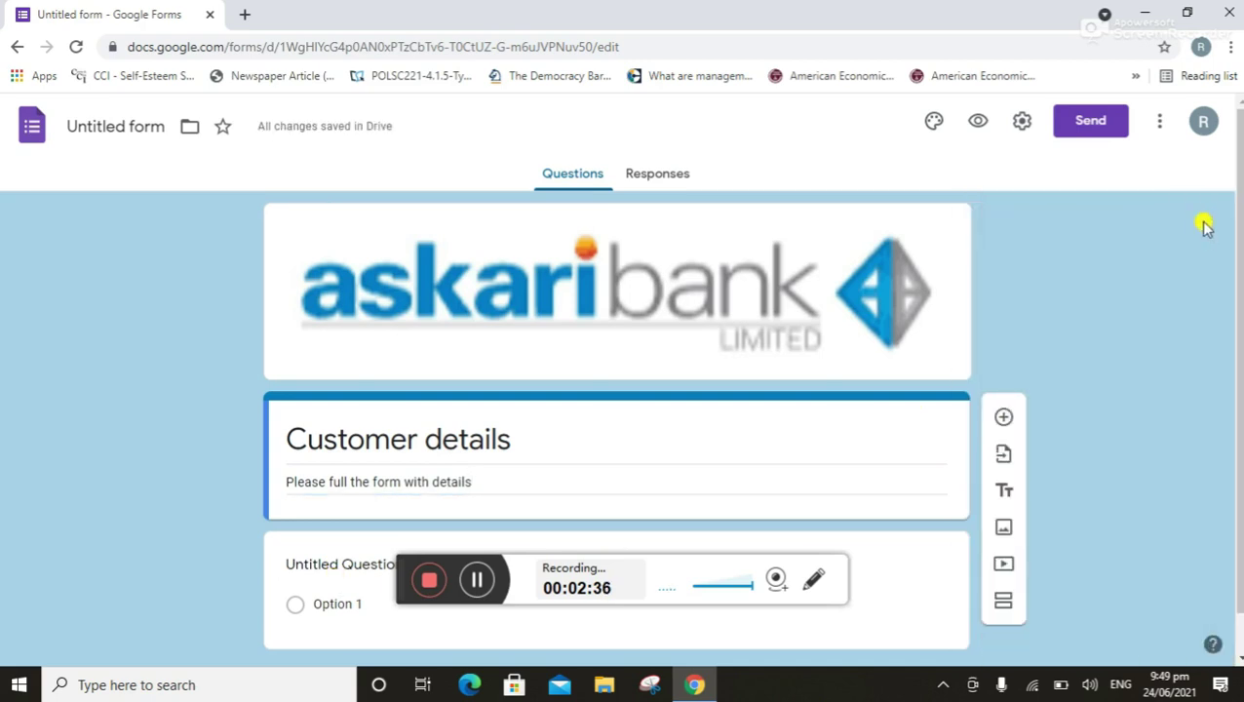
Add a required short-answer 'email address' question, then add another question below it
left_click(1004, 417)
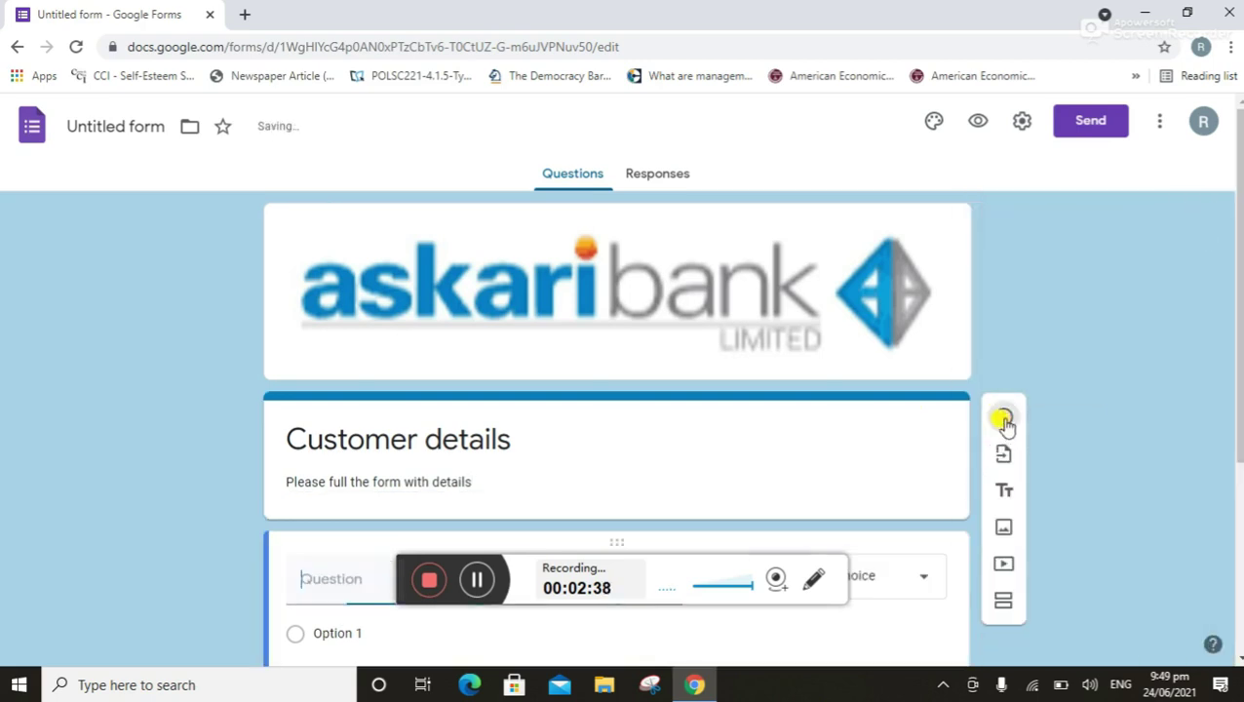
left_click_drag(1238, 429, 1239, 507)
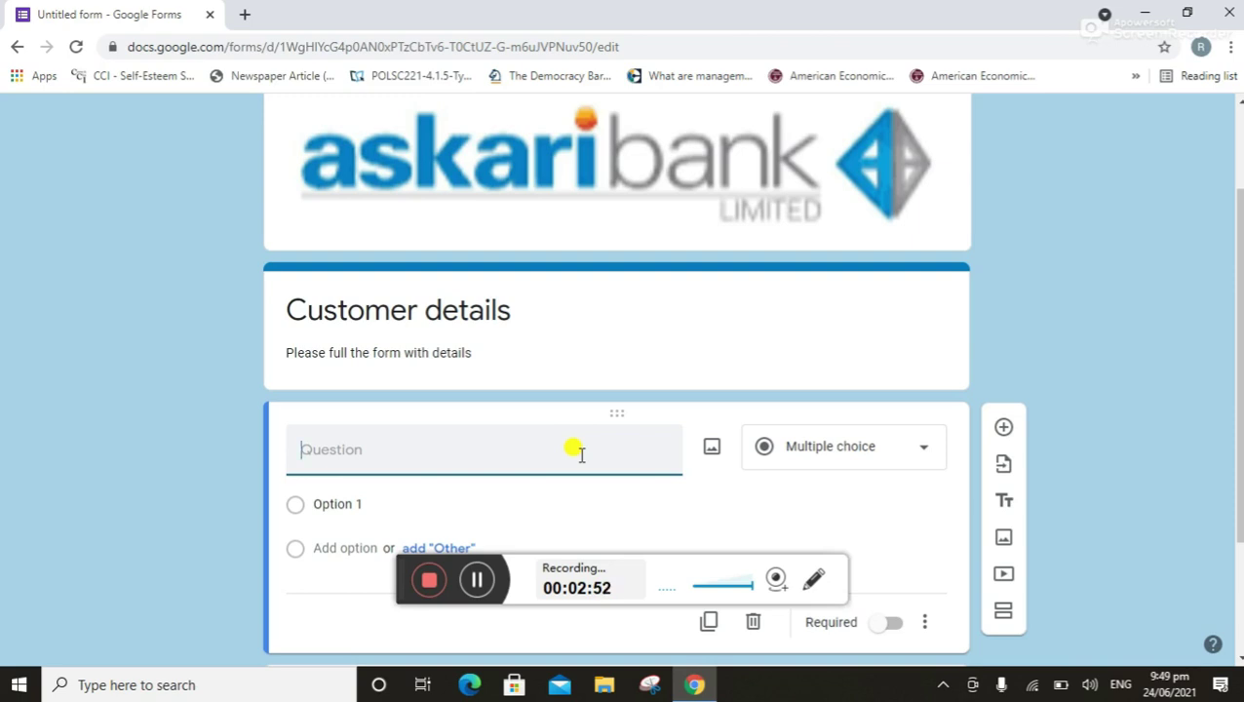
type("email a")
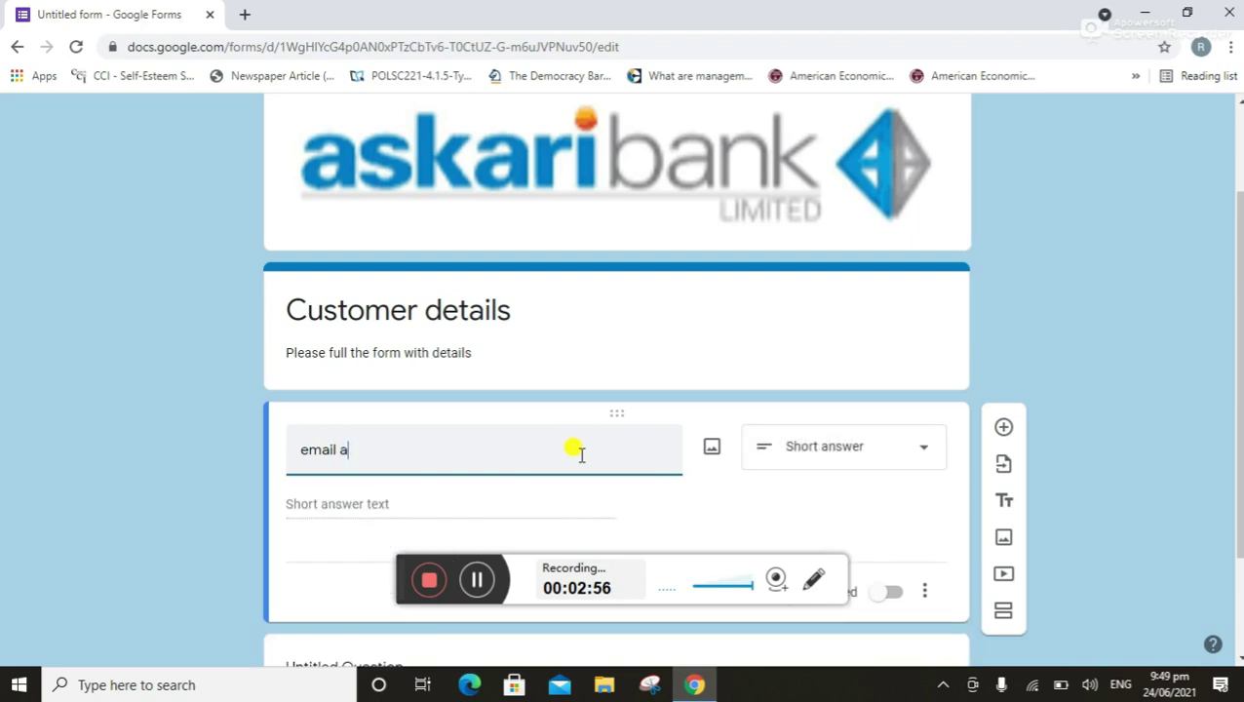
type("ddress")
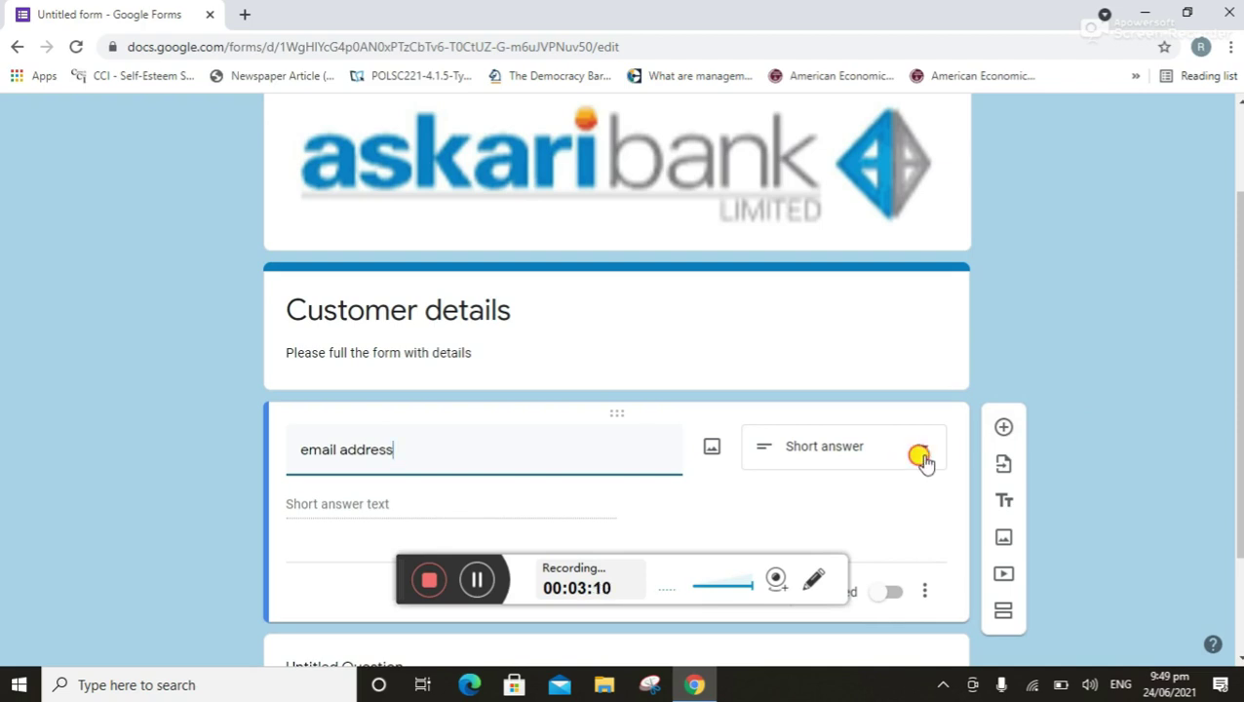
left_click(915, 458)
left_click(854, 145)
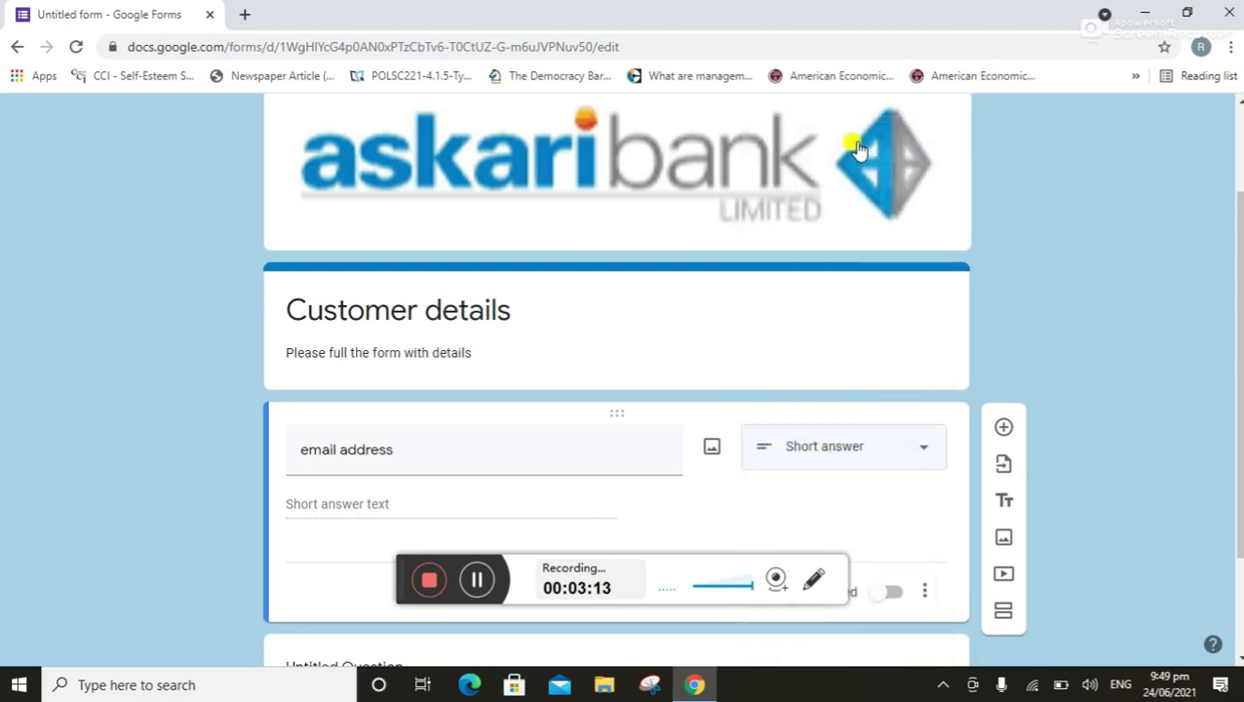
left_click_drag(1238, 378, 1237, 431)
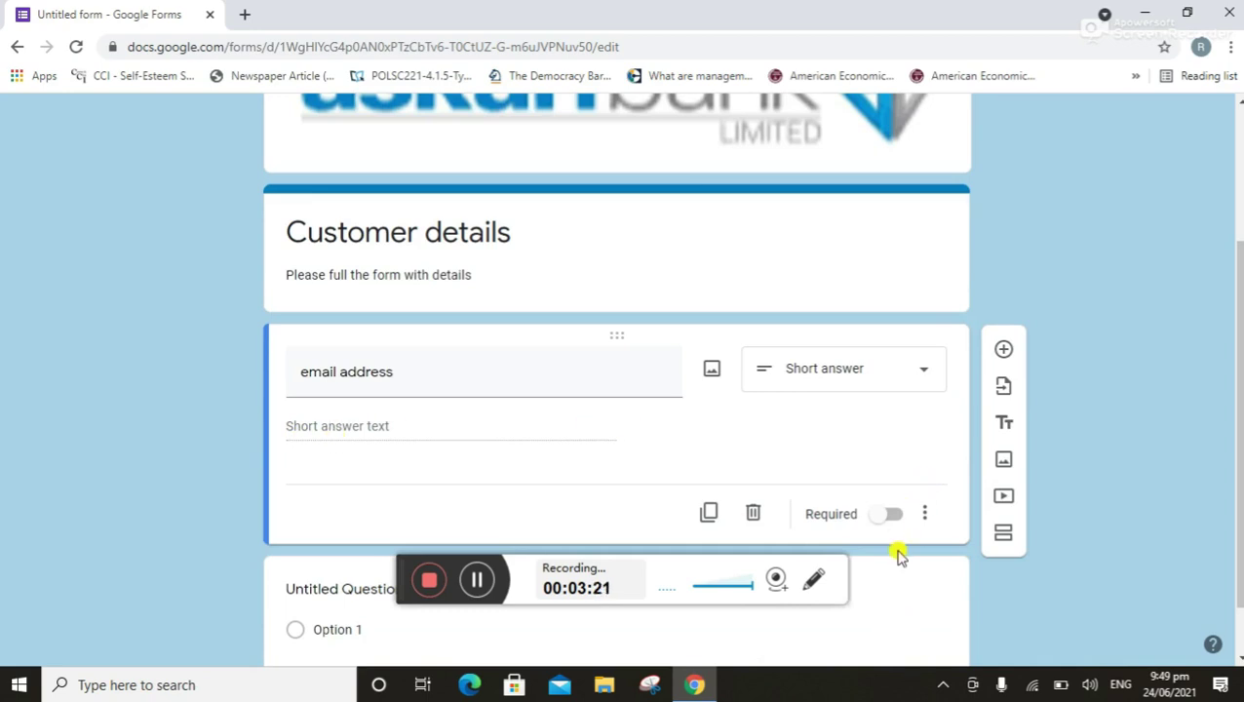
left_click(892, 519)
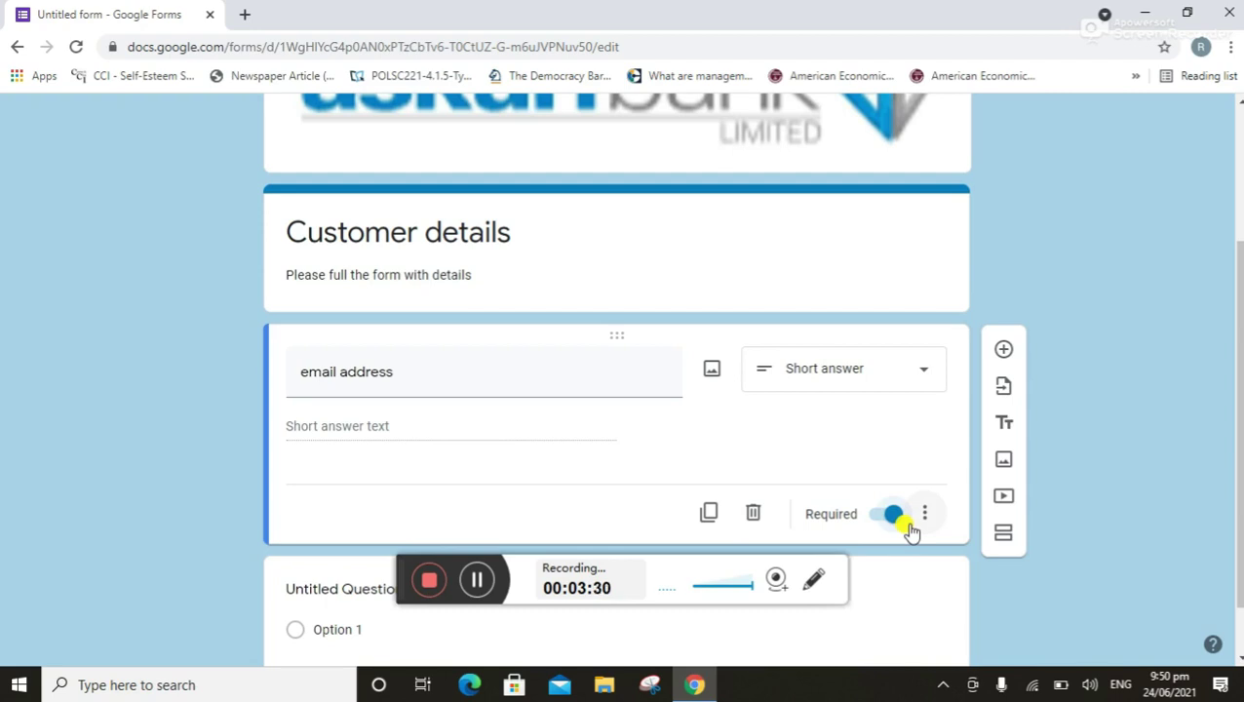
left_click(1004, 353)
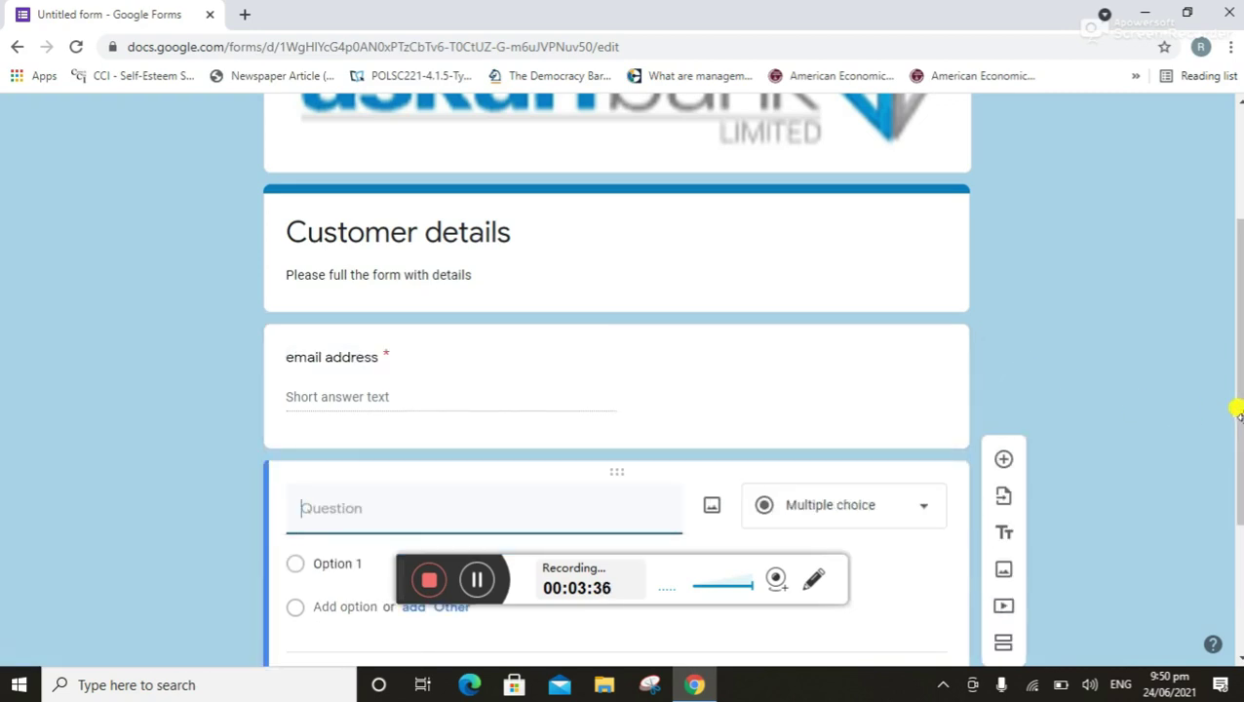
Make the new question an 'age' dropdown with options '24-6-' and '61-80'
left_click_drag(1234, 416, 1239, 453)
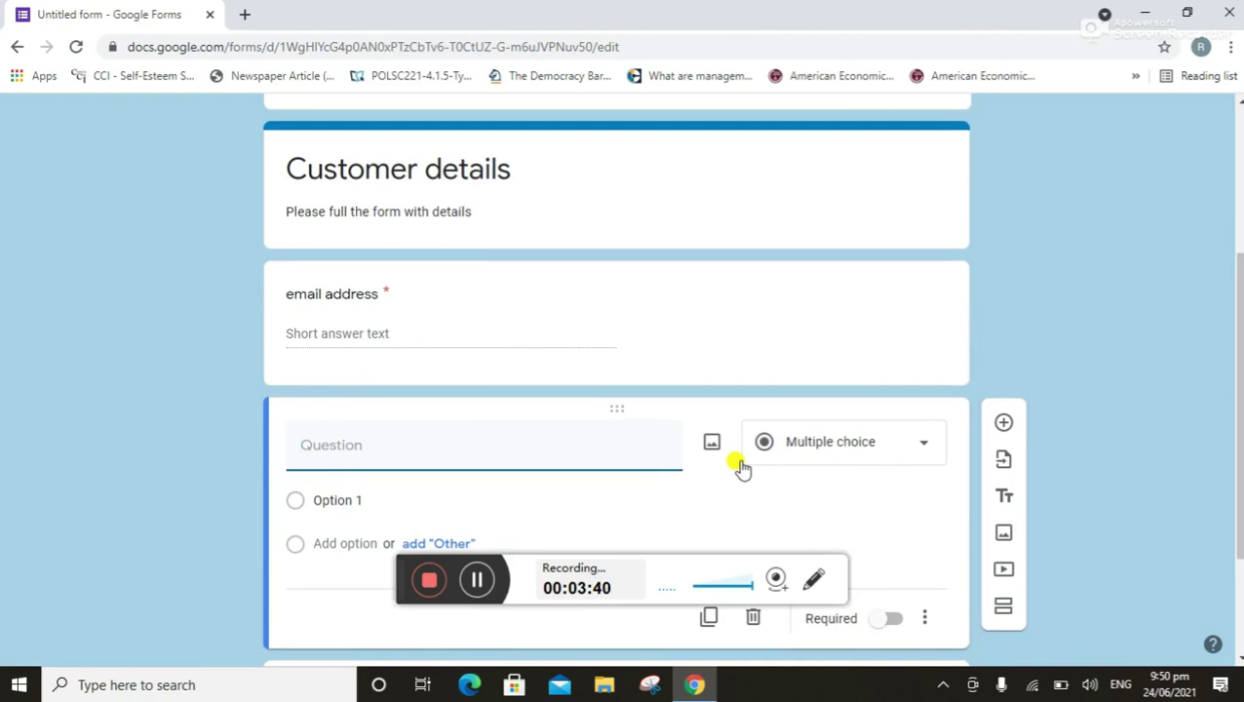
left_click(918, 449)
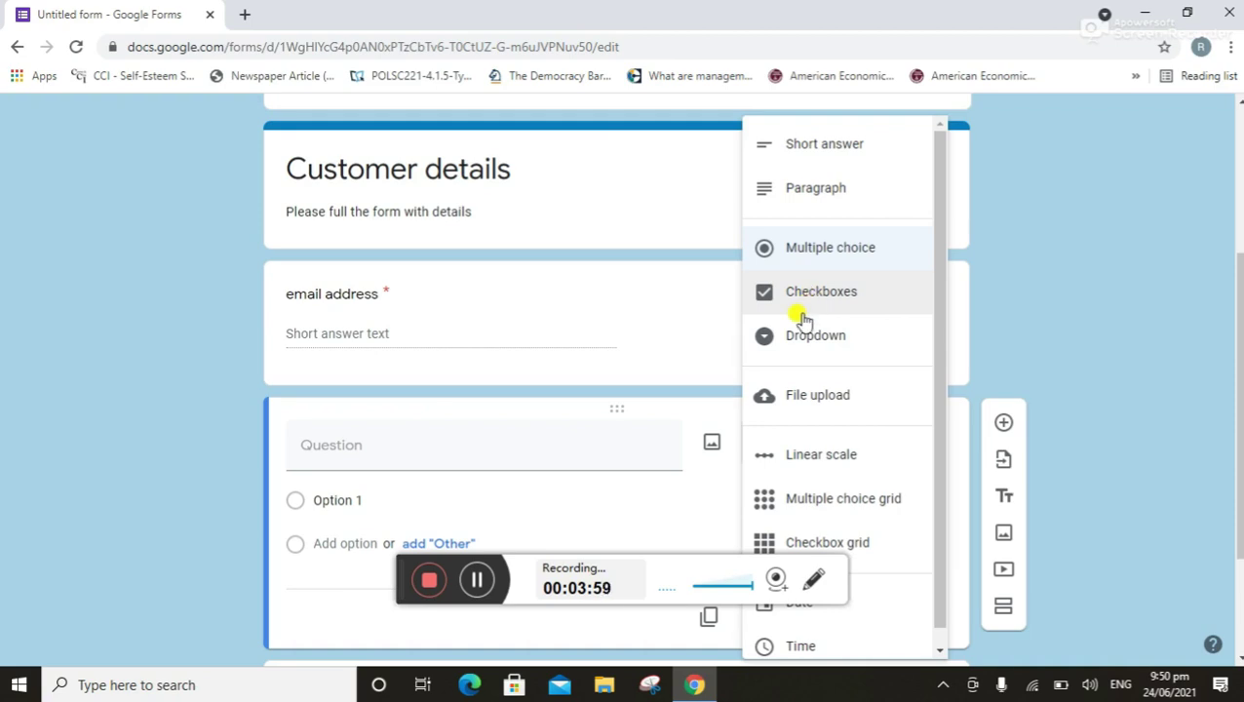
left_click(802, 336)
left_click(549, 441)
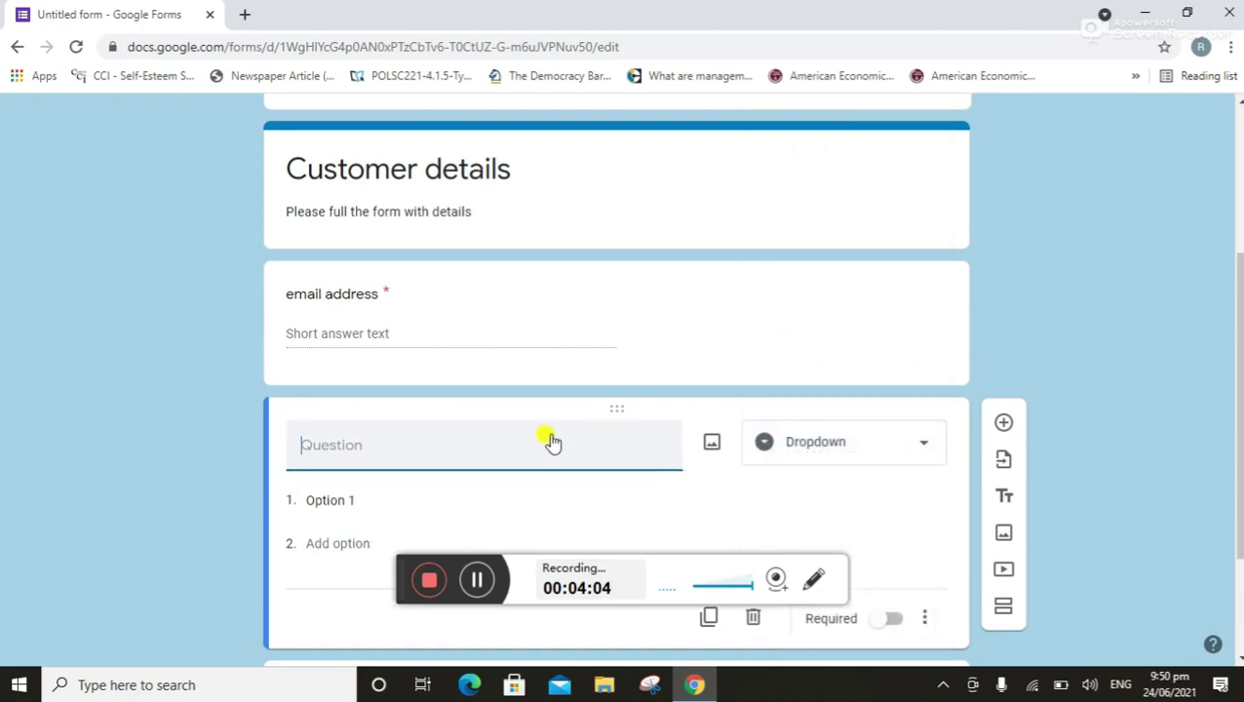
type("age")
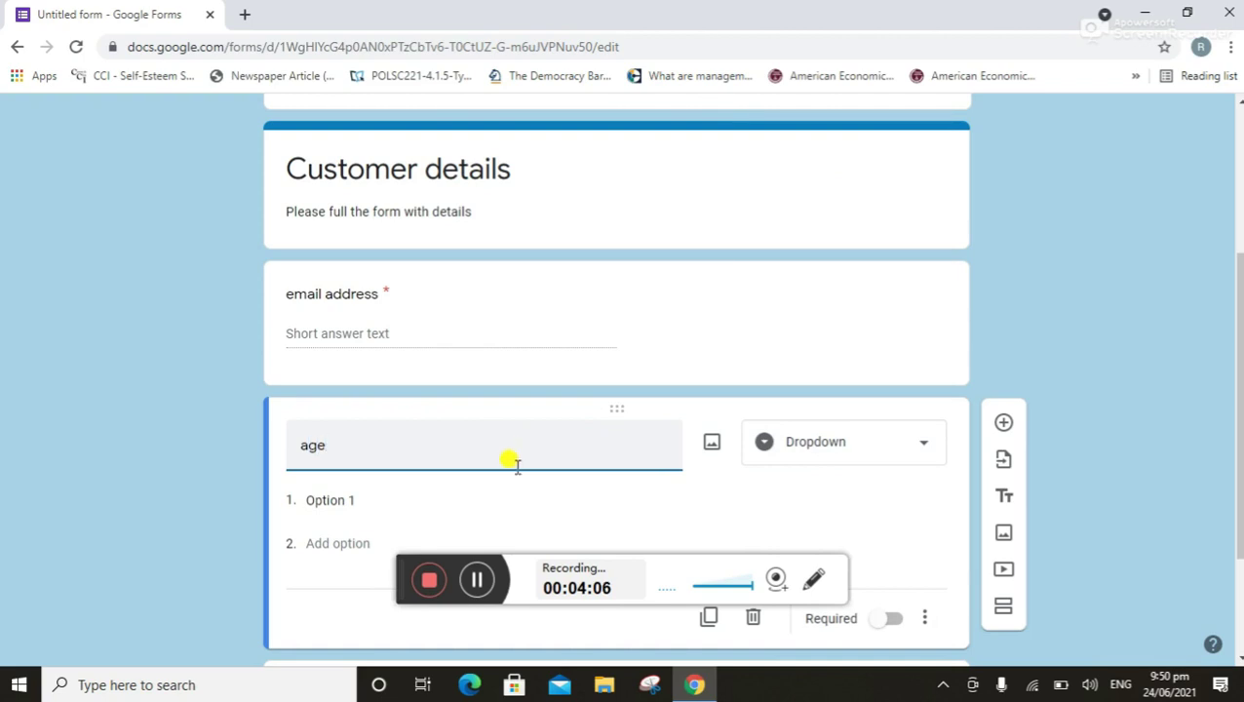
left_click(367, 498)
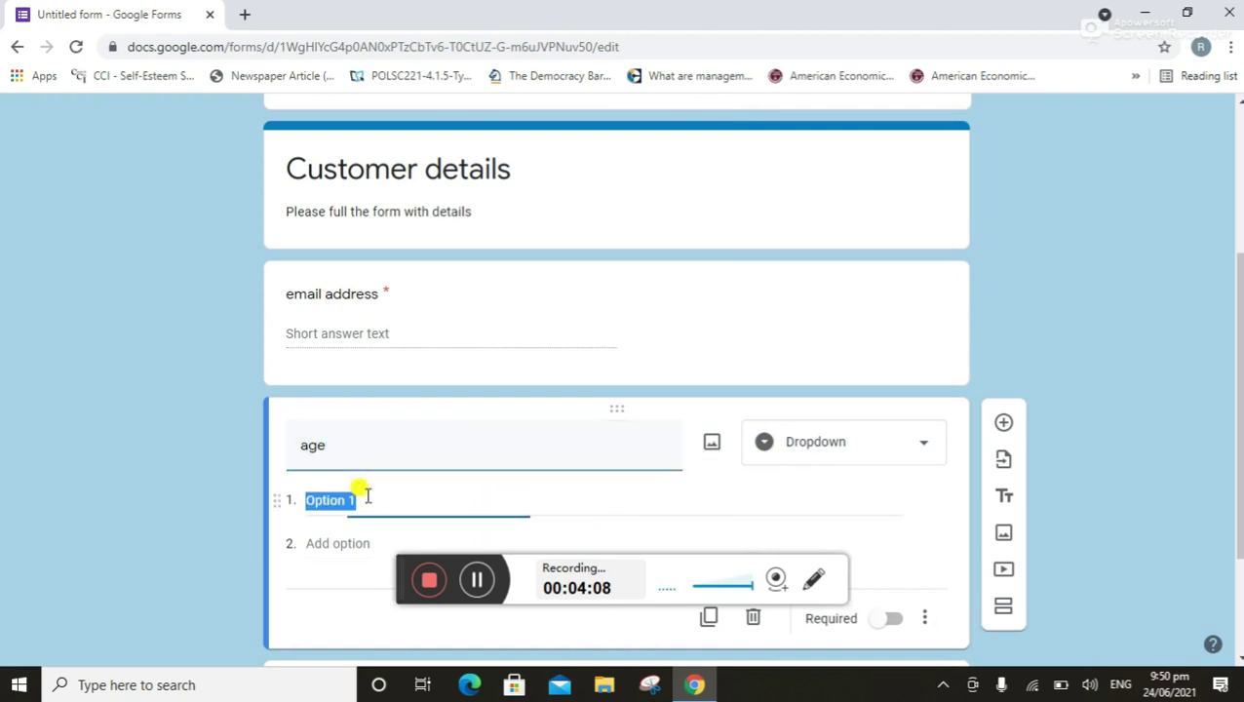
key("BackSpace")
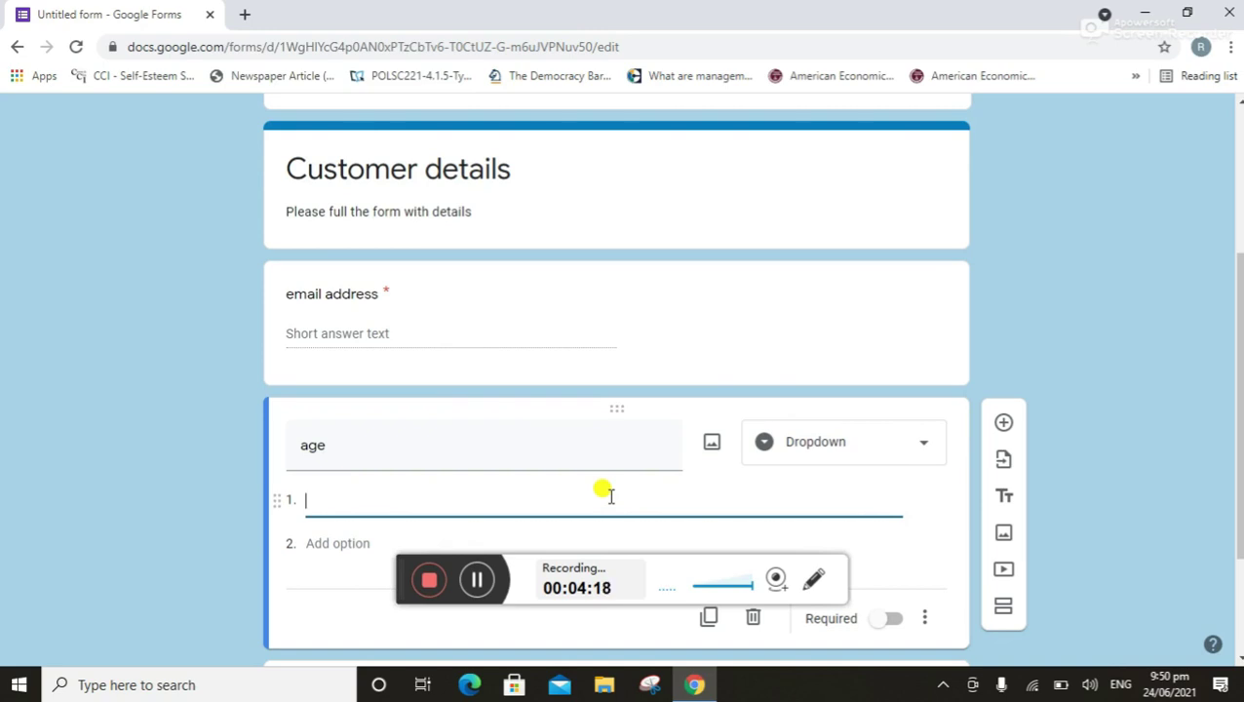
type("24-")
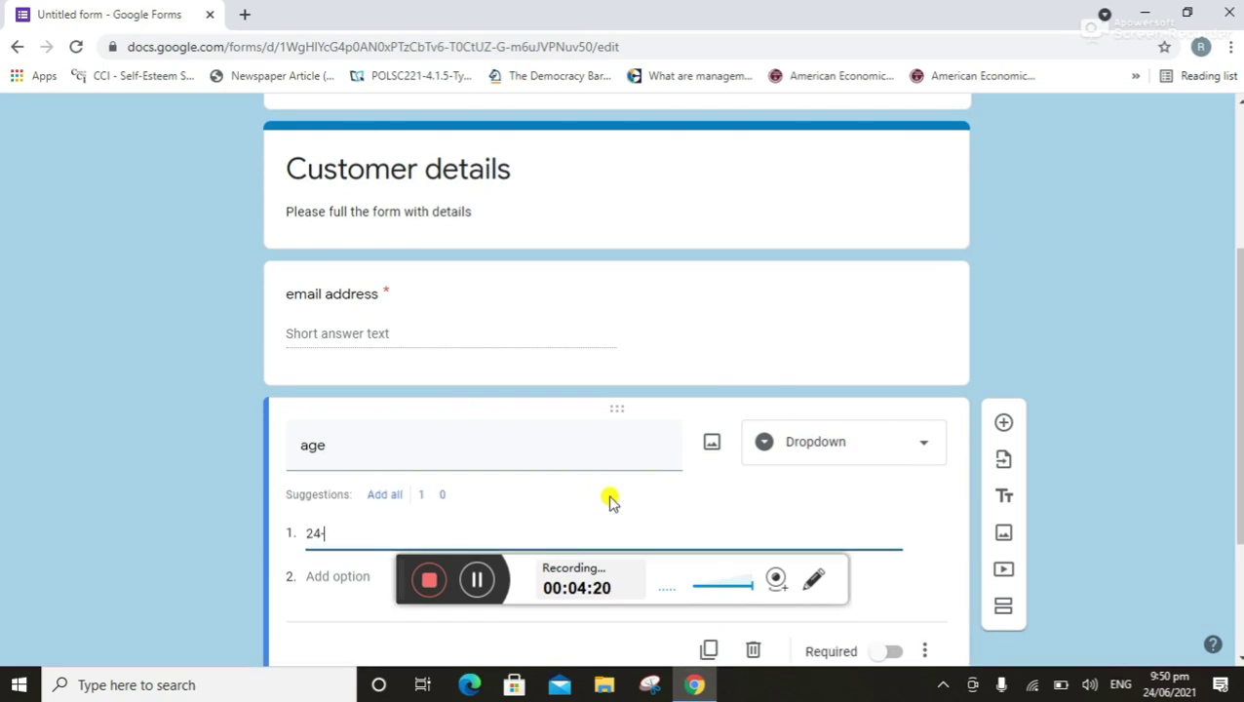
type("6-")
key("Return")
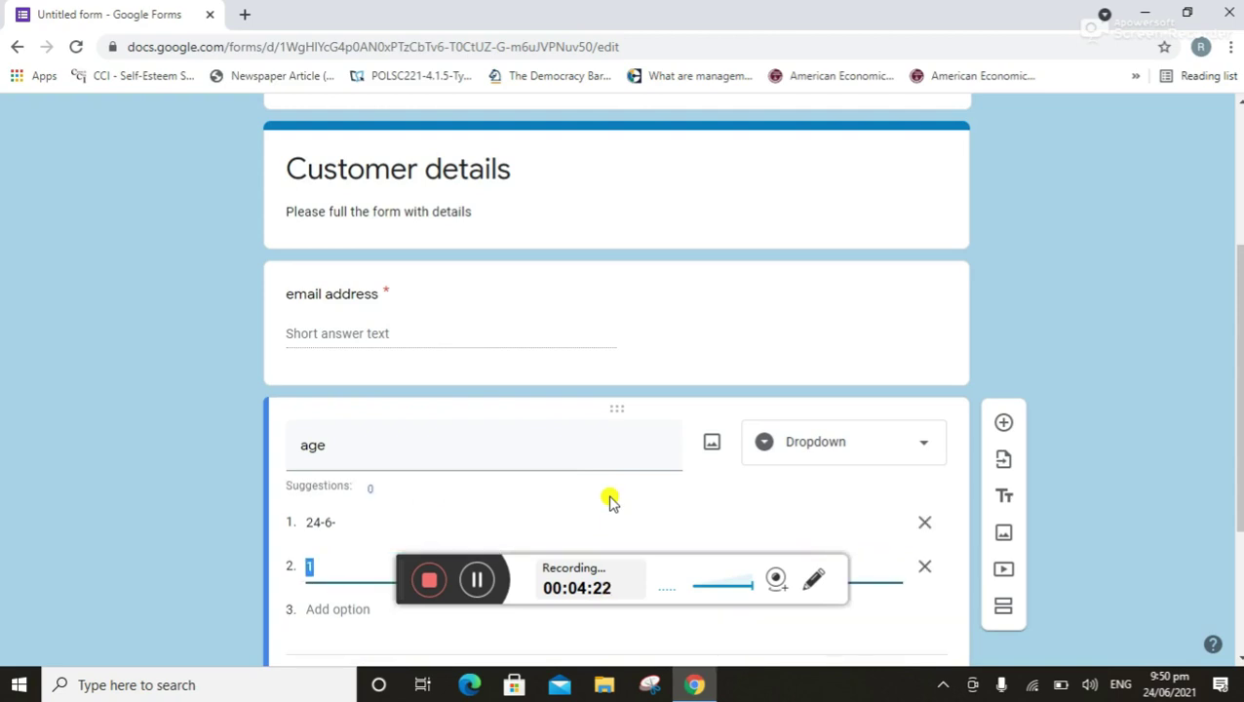
type("61-80")
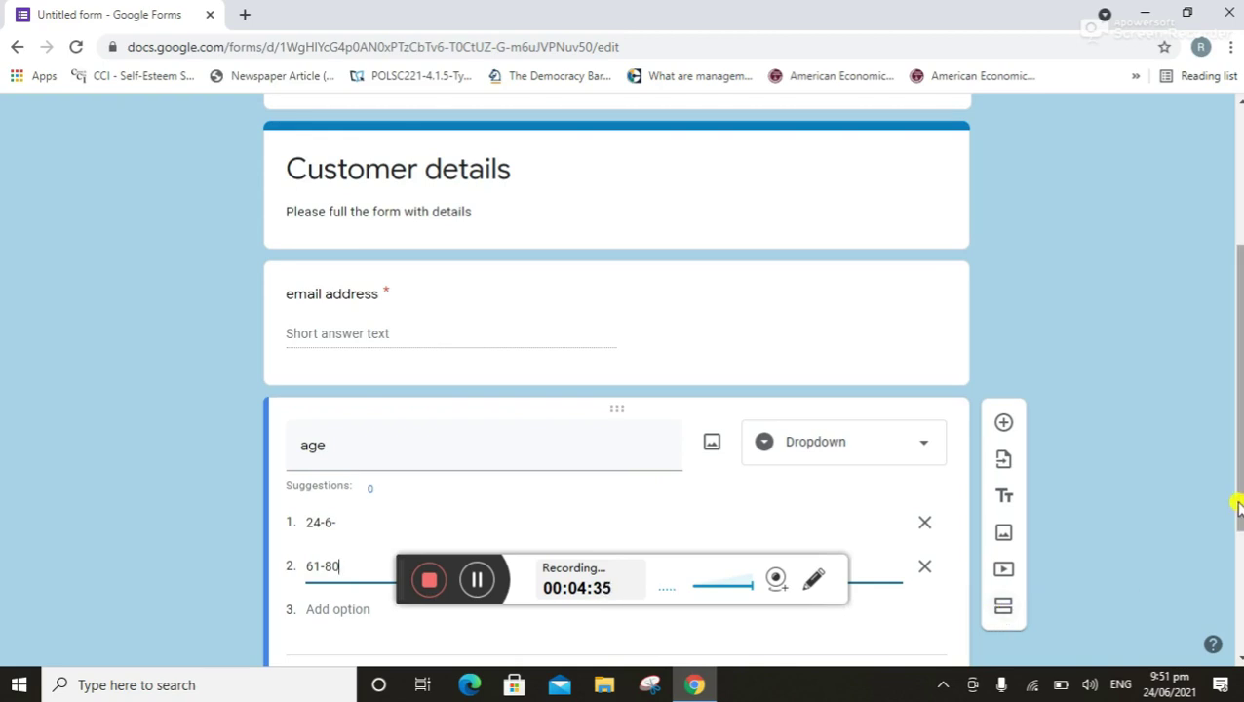
left_click_drag(1236, 503, 1236, 558)
Add a section after the age question titled 'Askari Health Insurance'
left_click(1003, 501)
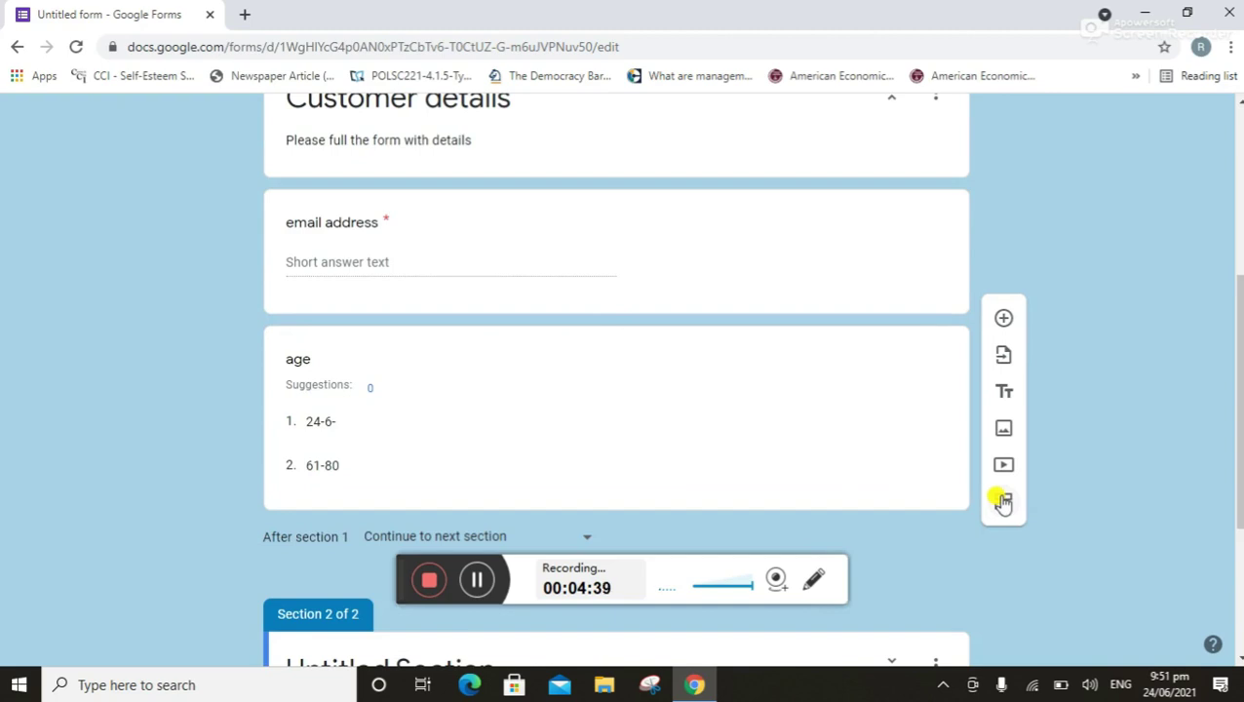
left_click_drag(1236, 347, 1236, 493)
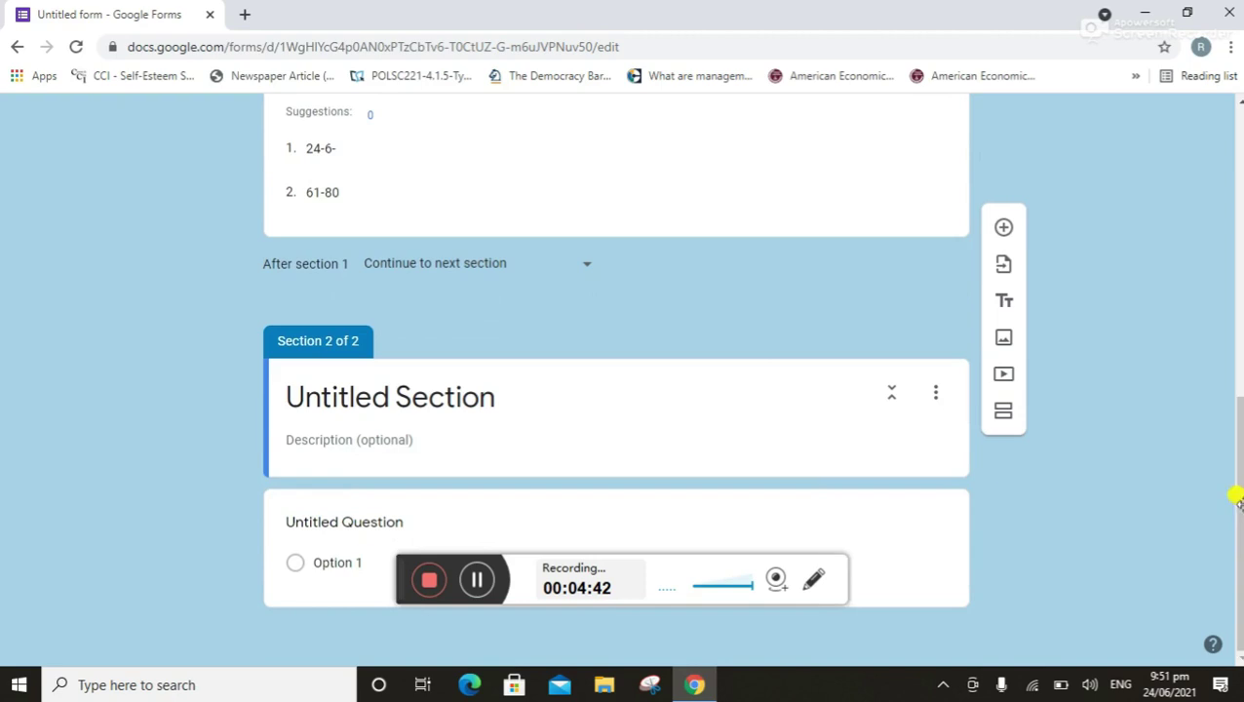
left_click(464, 393)
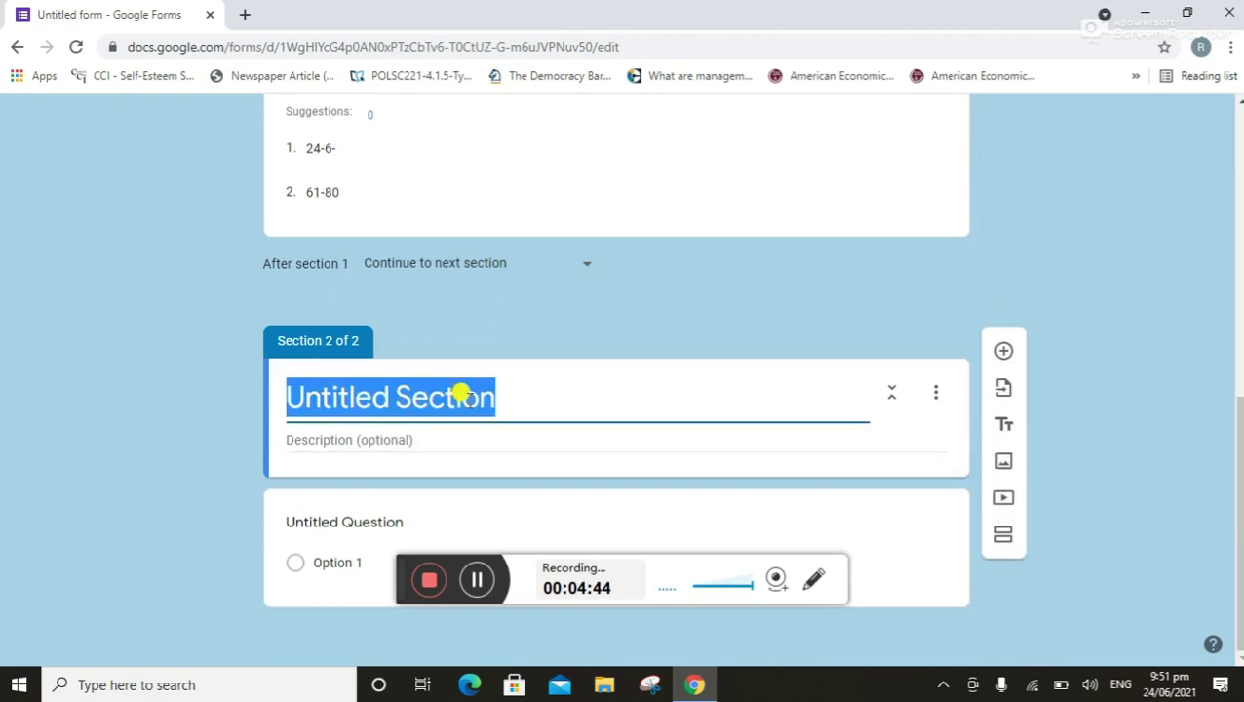
key("BackSpace")
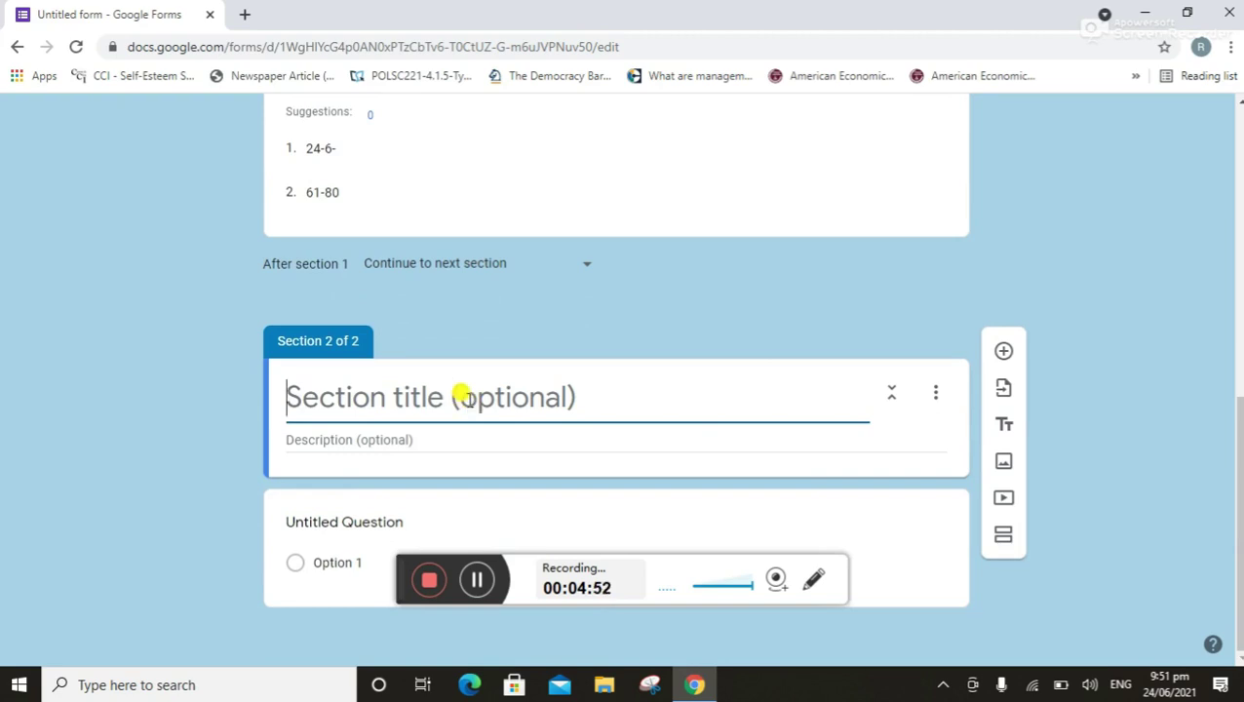
type("A")
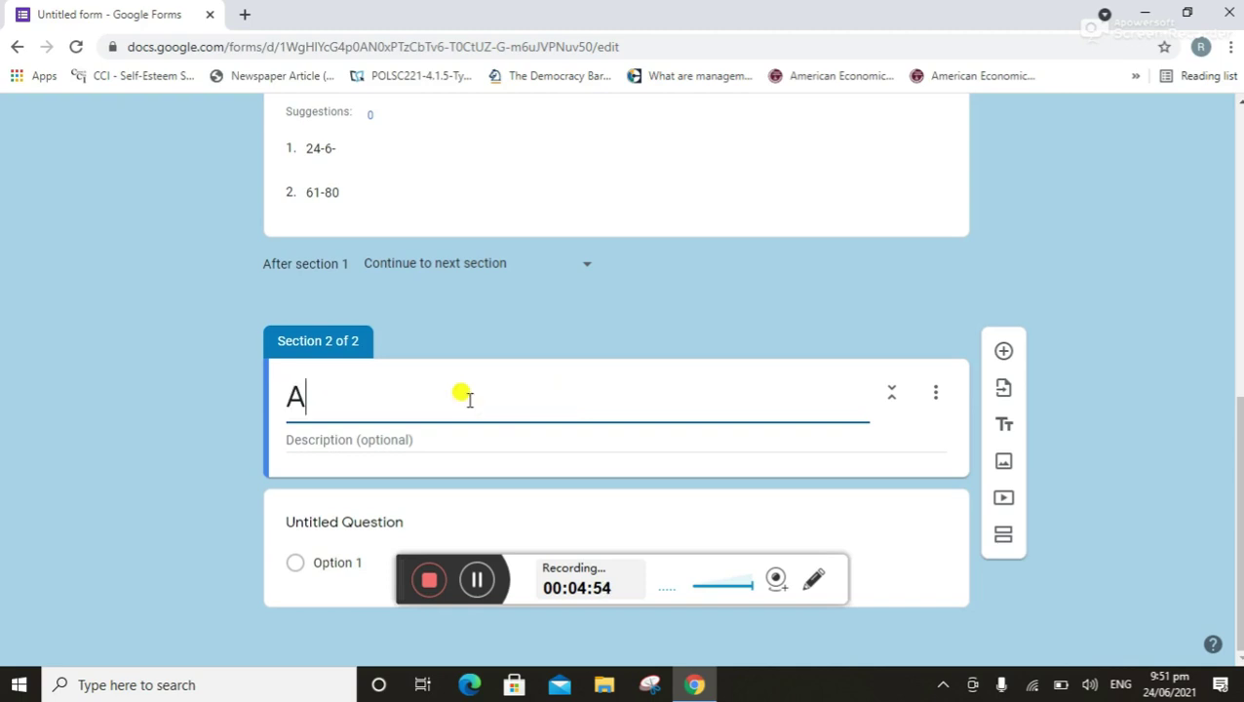
type("skar")
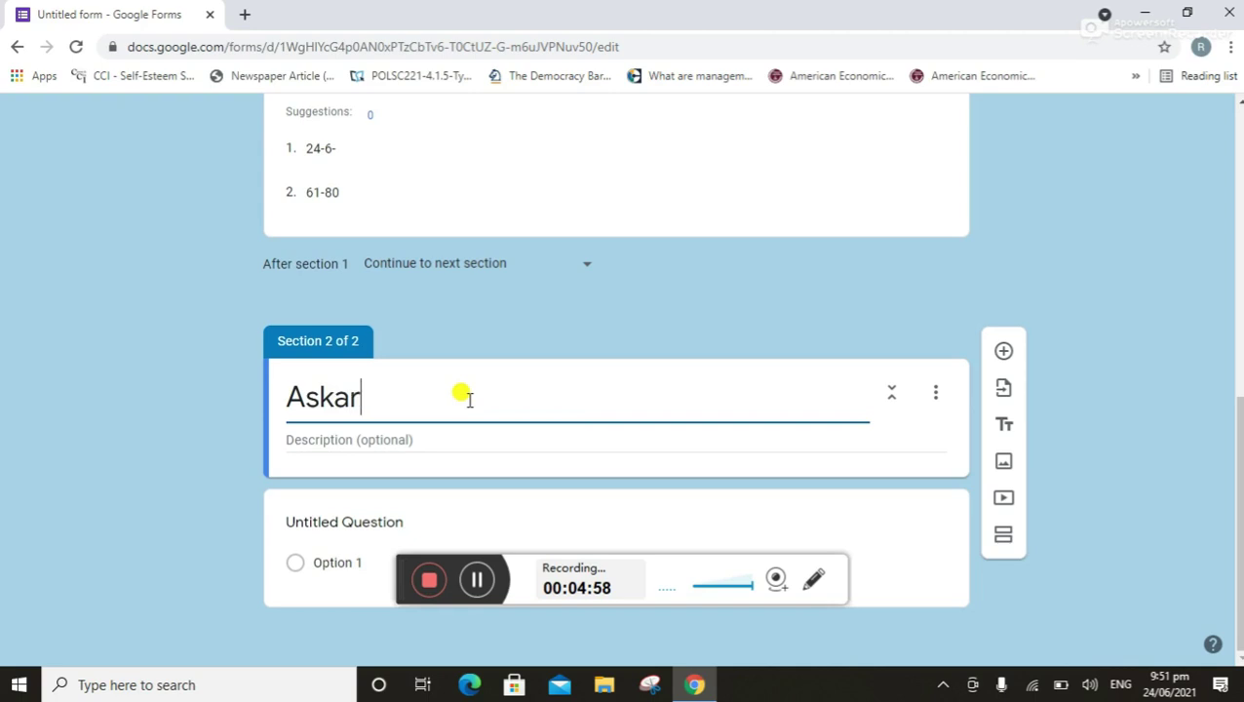
type("i Hea")
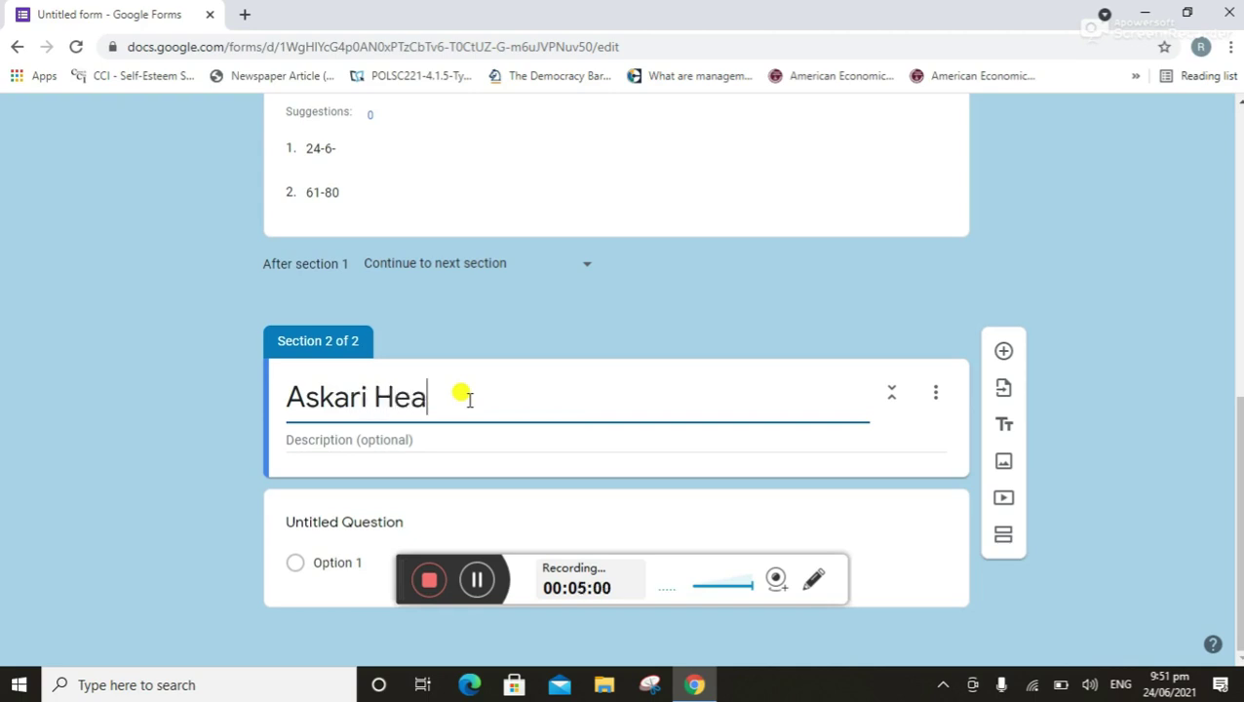
type("lth In")
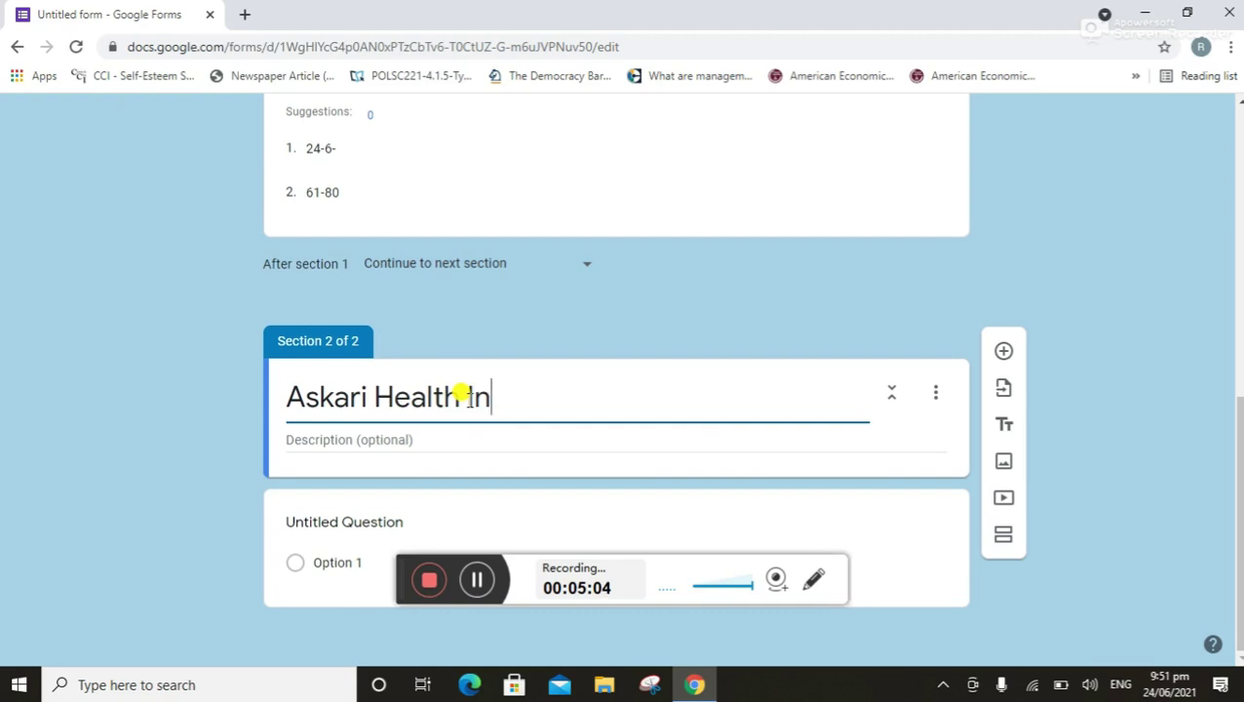
type("sura")
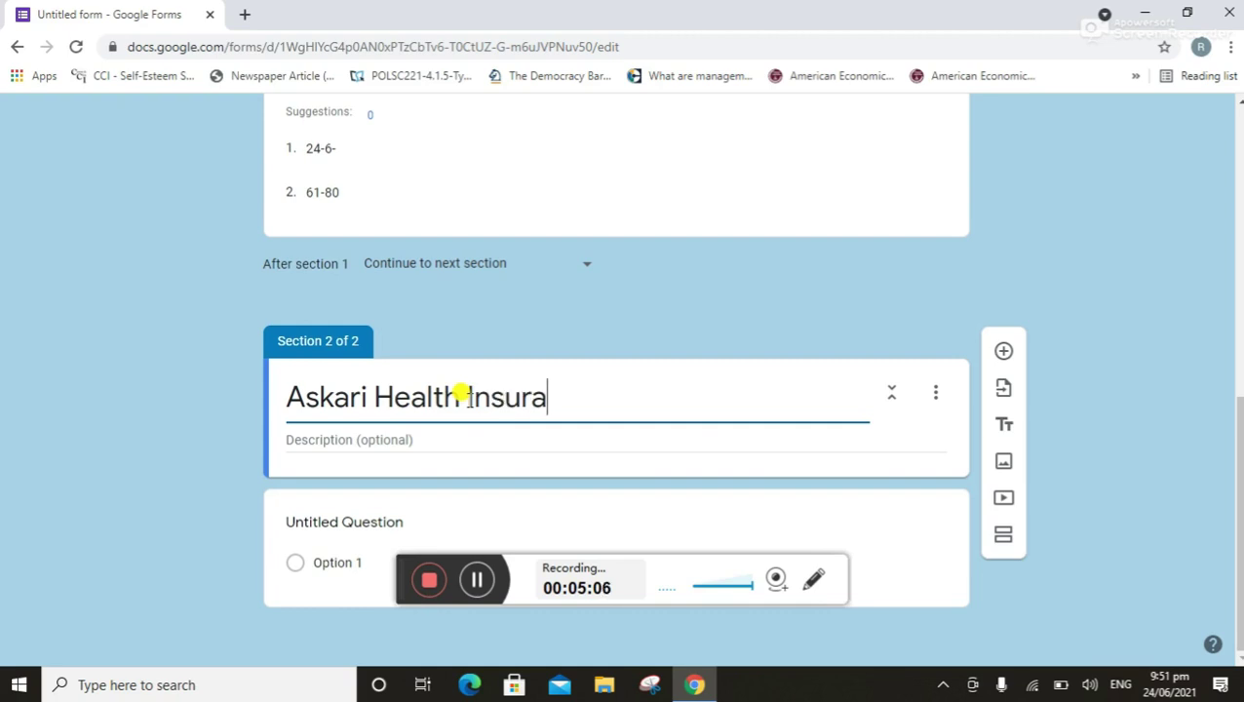
type("nce")
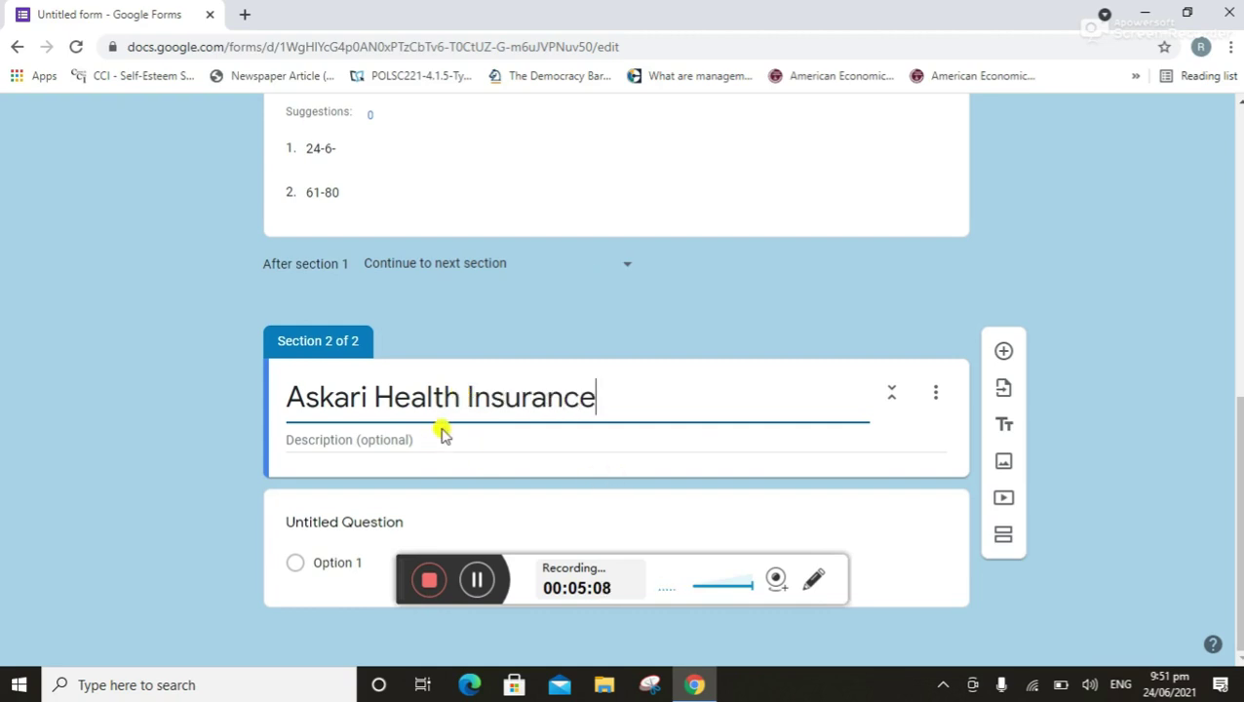
Add the question 'How easy is to find doctor in your area who participate in your plane?'
left_click(1003, 353)
scroll(1233, 604, "down", 3)
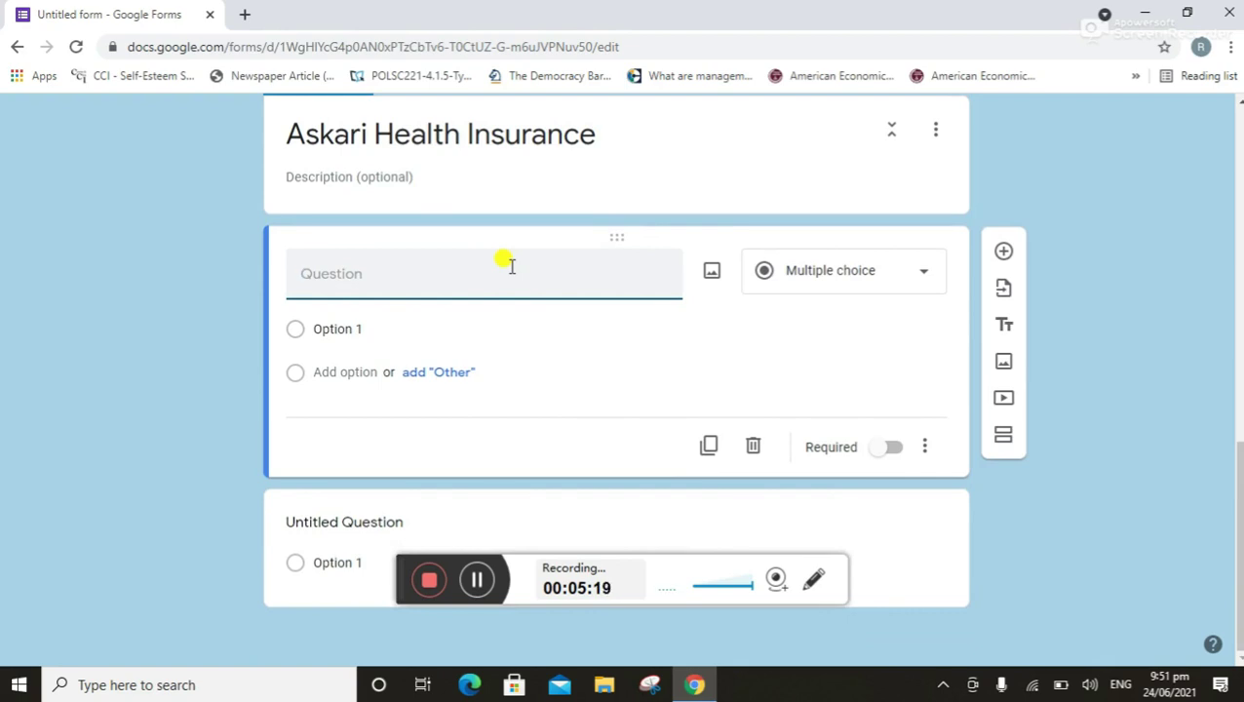
type("How easy is to find ")
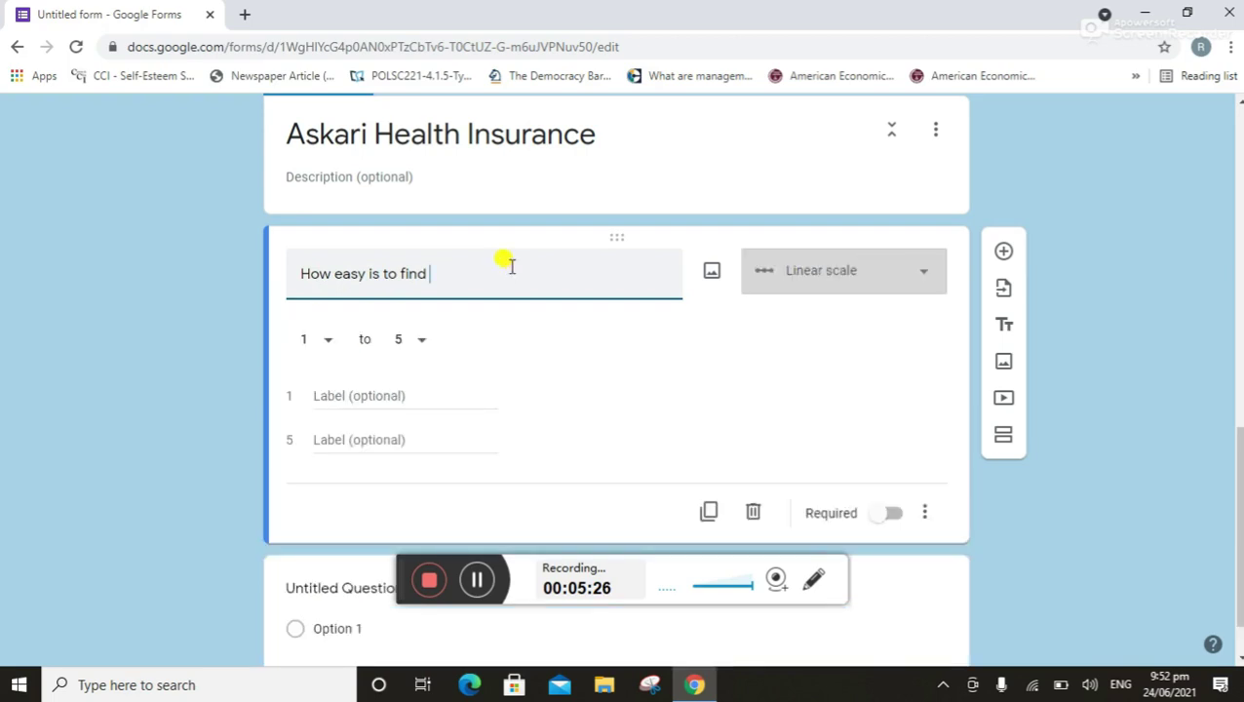
type("doctor in your area")
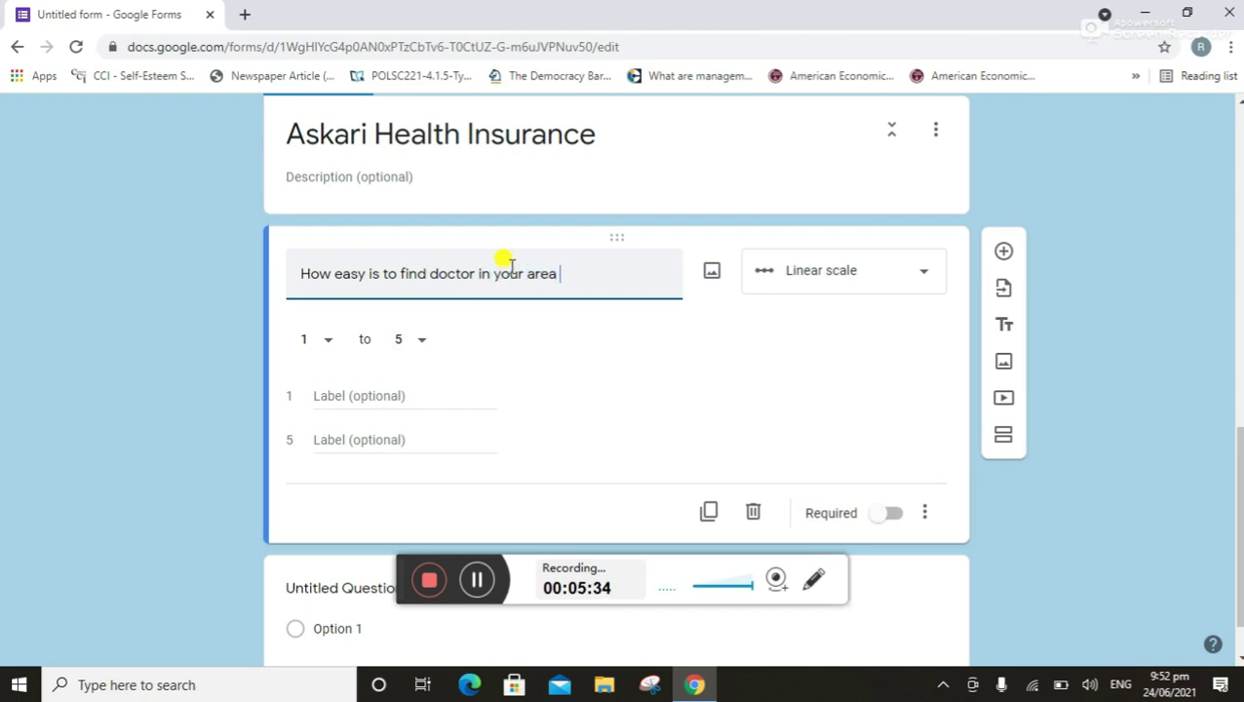
type(" who participate")
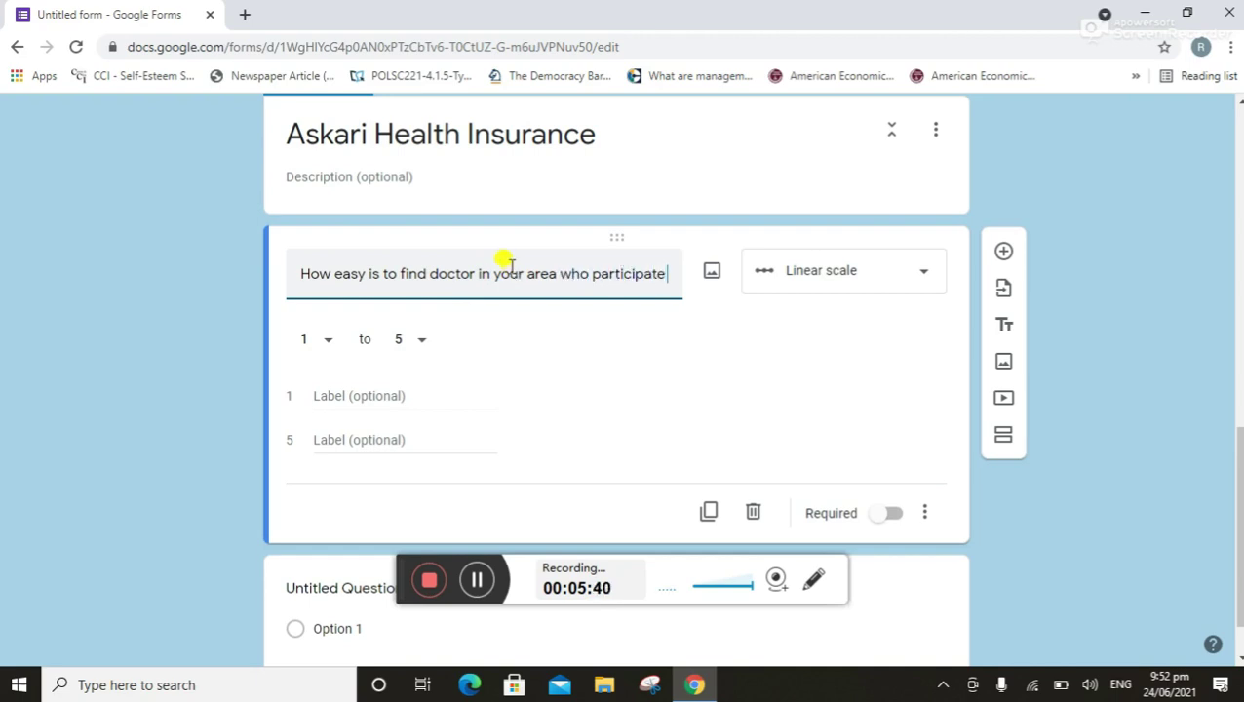
type(" in ")
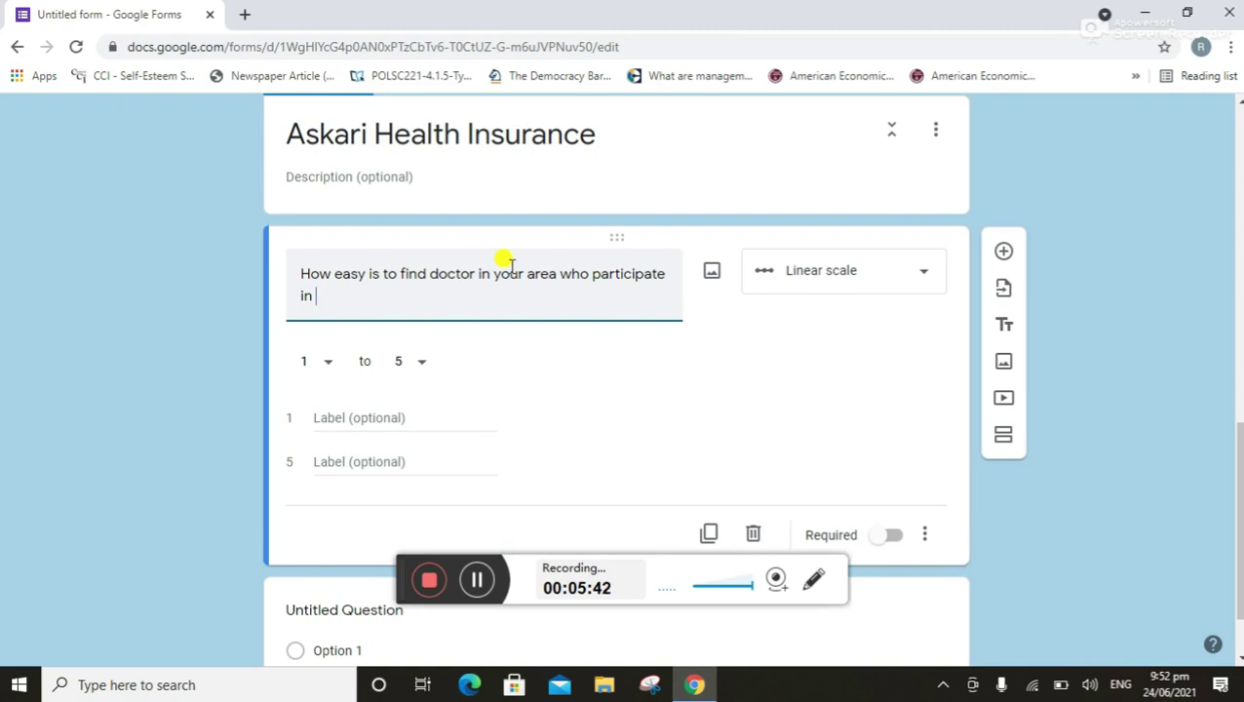
type("your plane?")
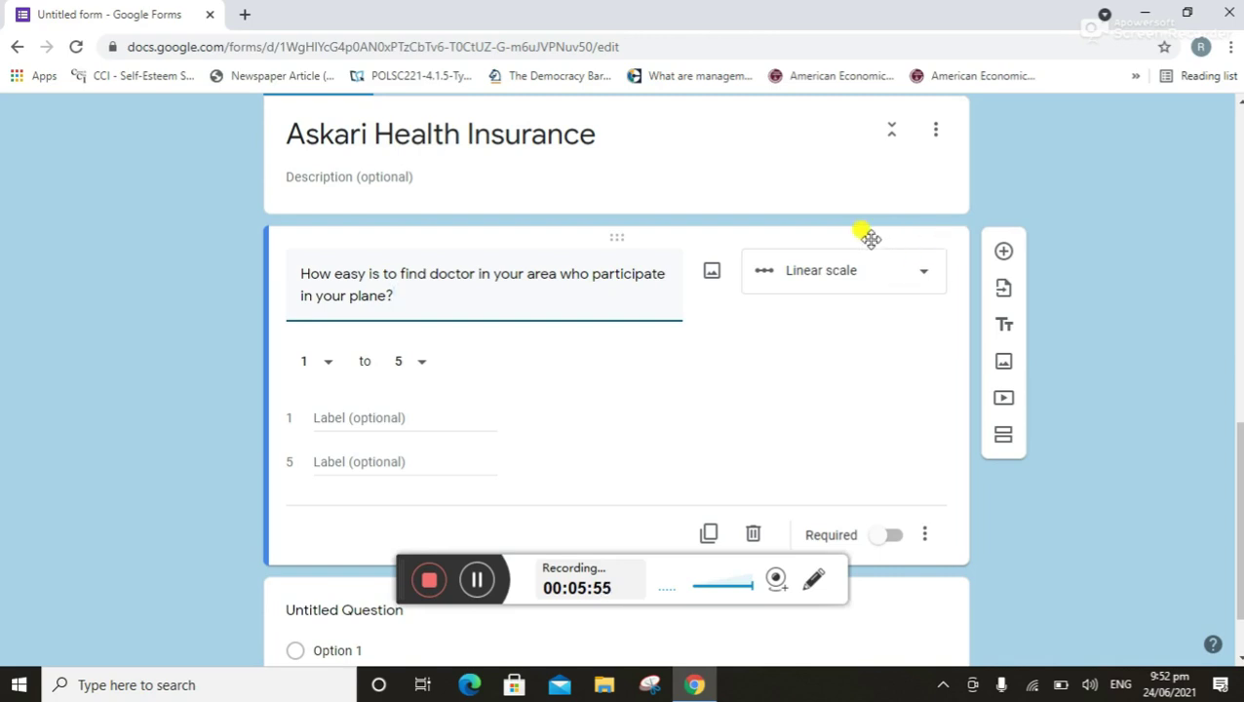
left_click(921, 272)
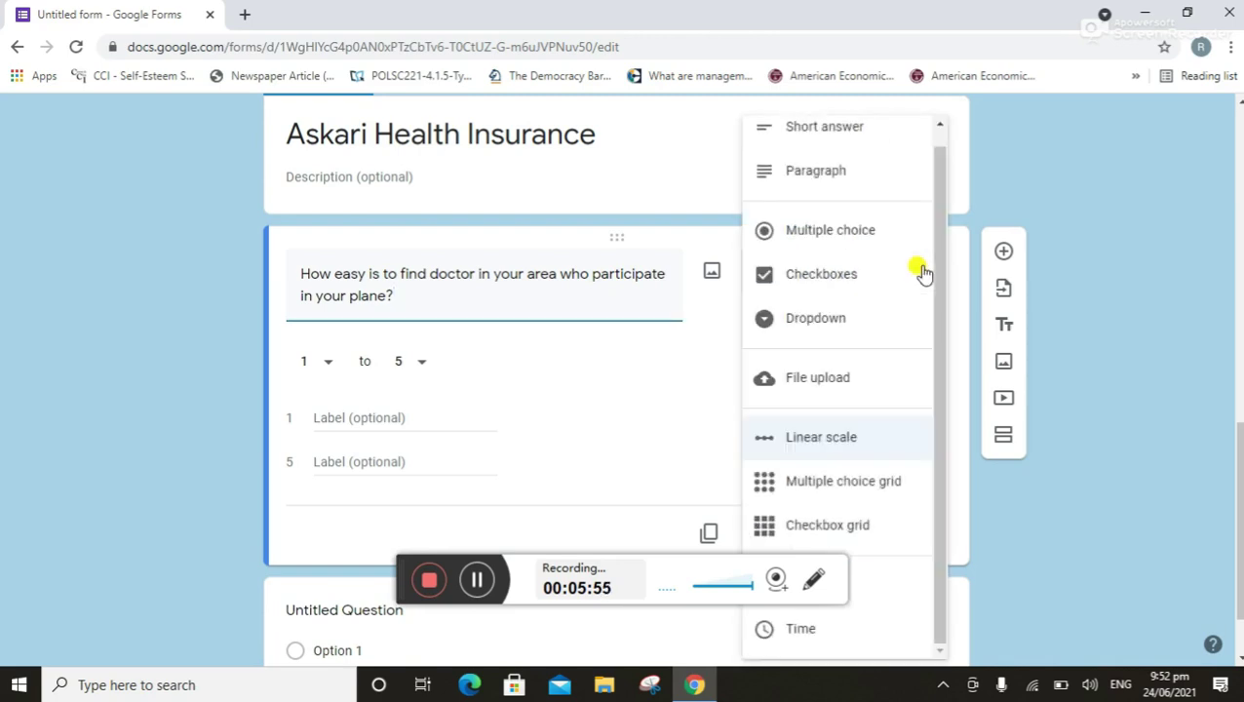
Make the doctor question checkboxes with options 'easy' and 'not easy'
left_click(837, 276)
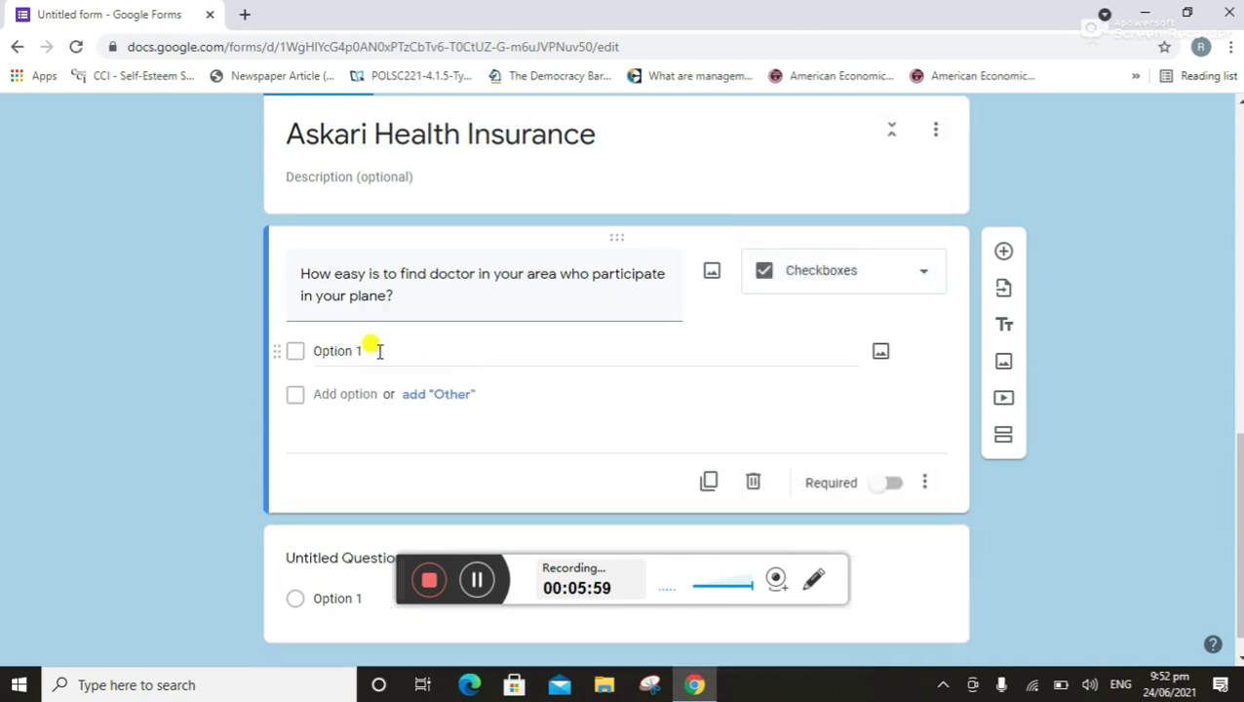
left_click(374, 351)
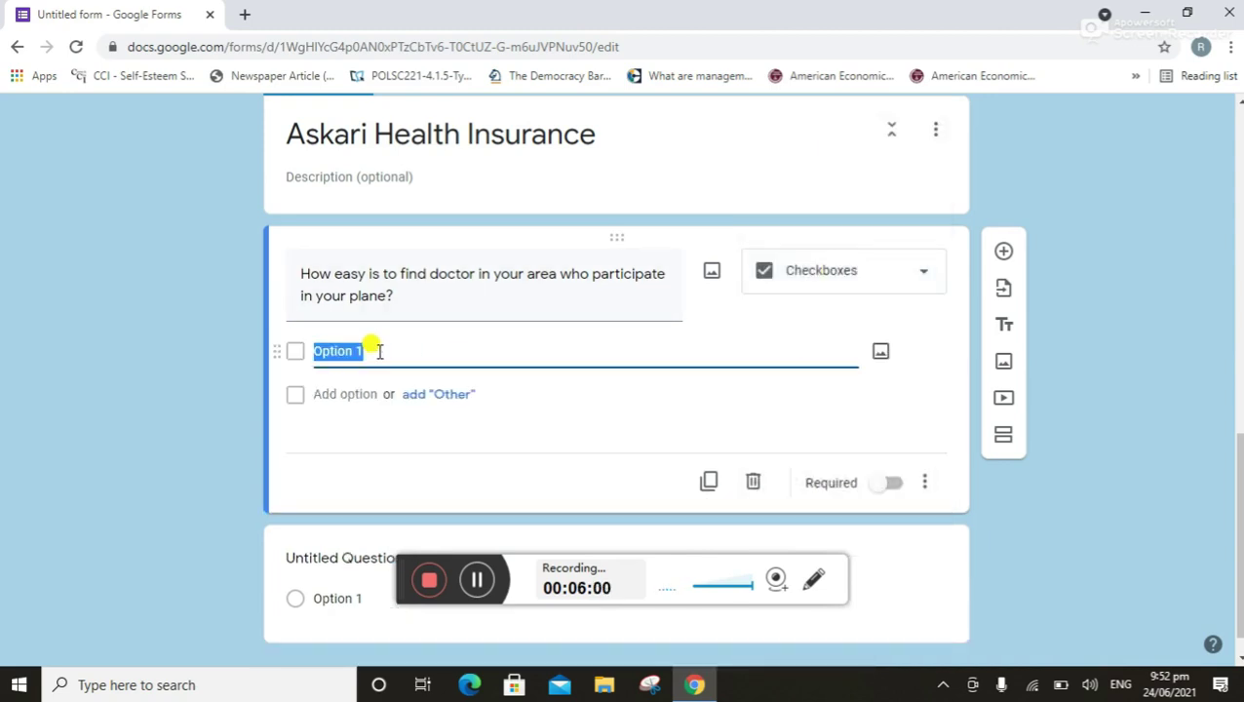
key("BackSpace")
type("easy")
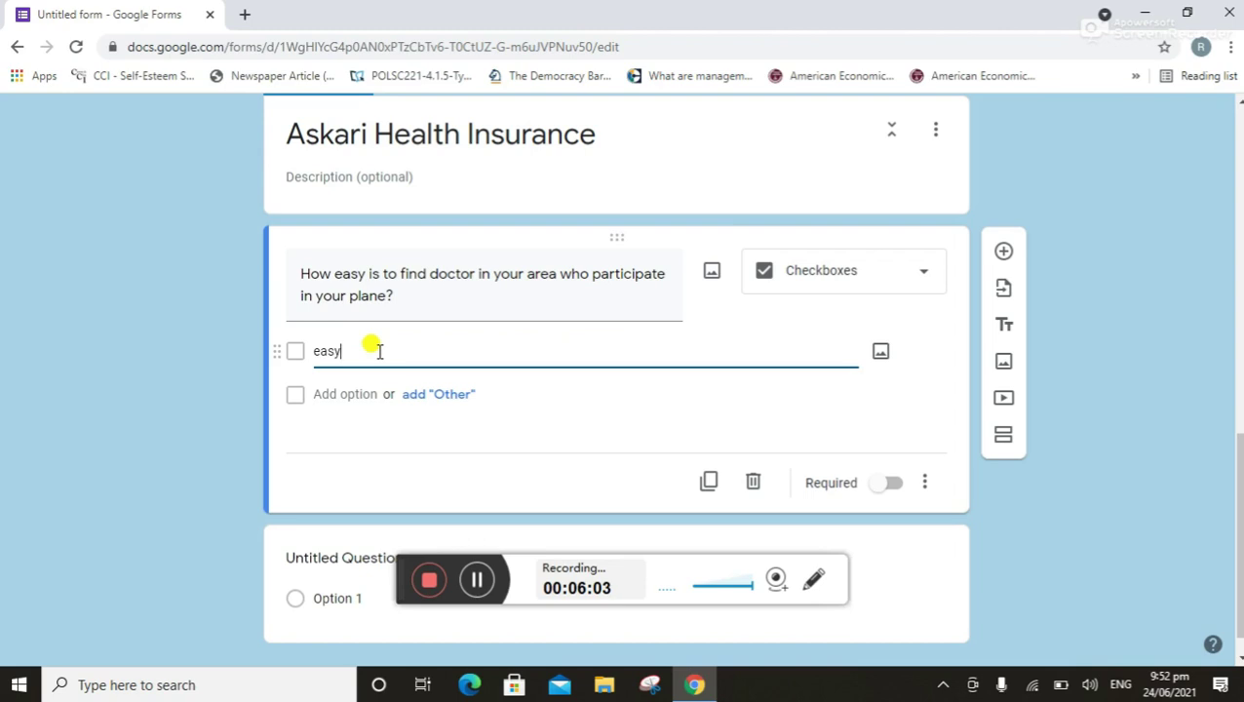
key("Return")
type("n")
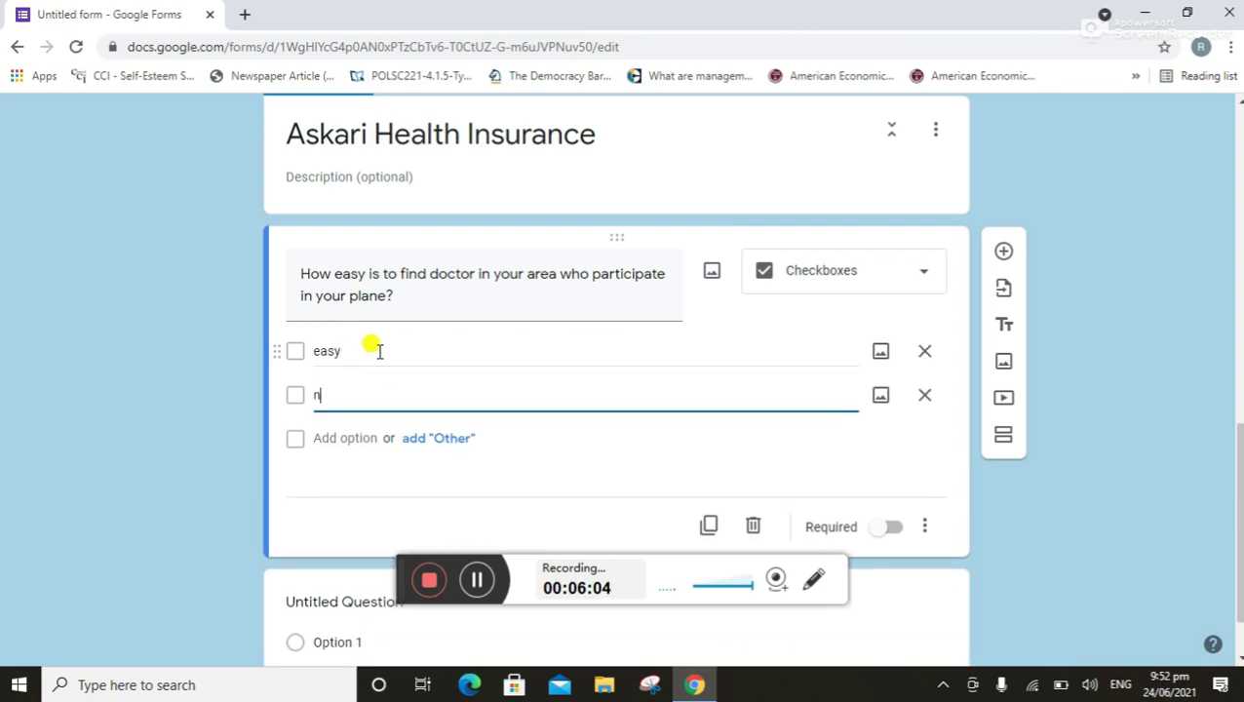
type("ot easy")
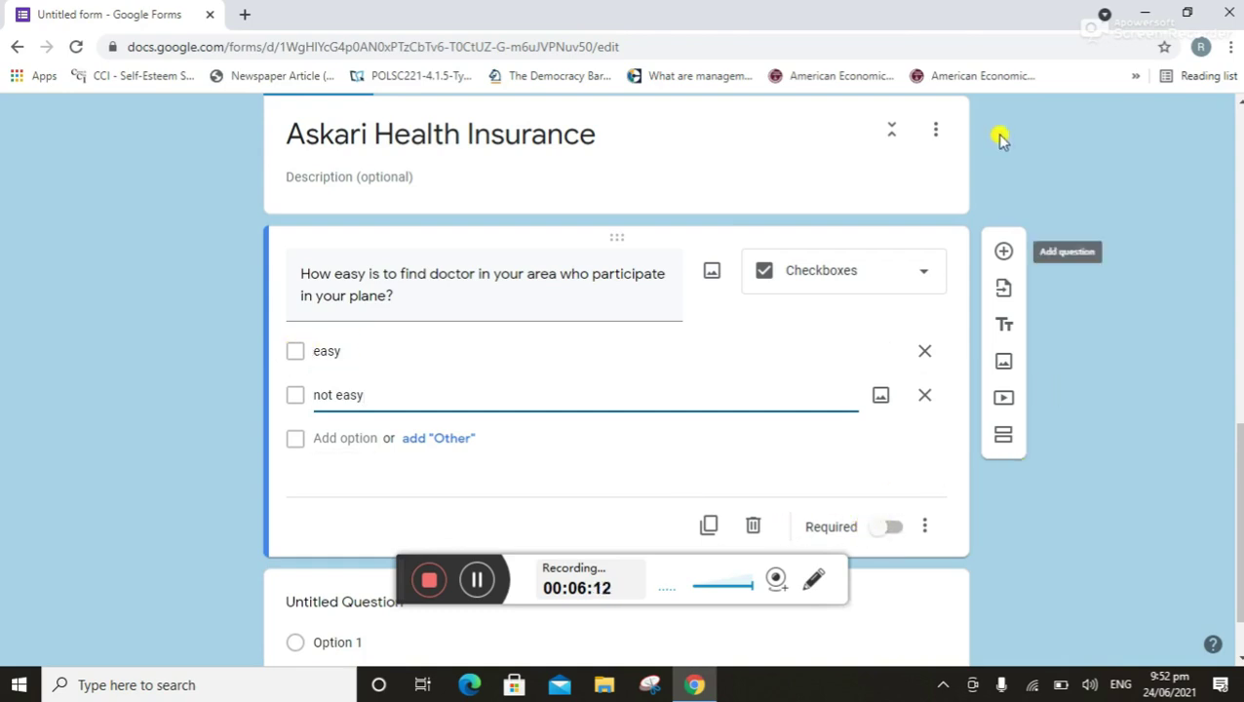
Add a blank question below the doctor question and scroll to it
left_click(1001, 252)
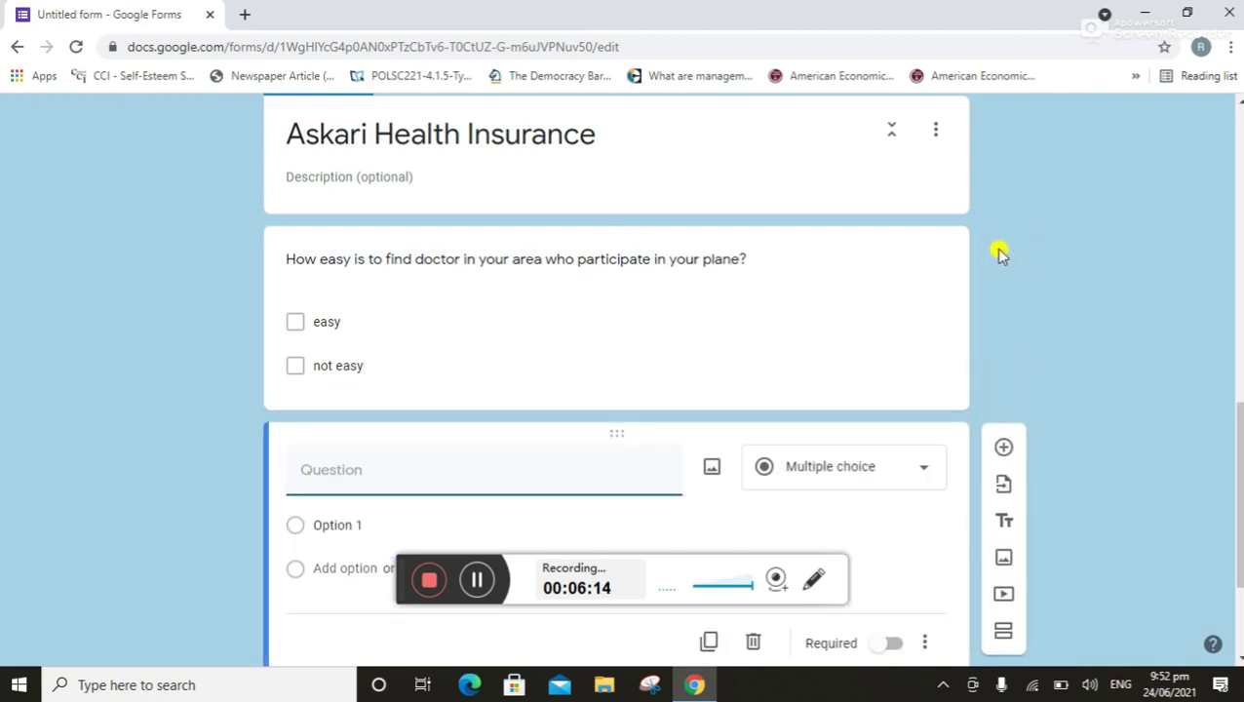
left_click_drag(1236, 494, 1236, 289)
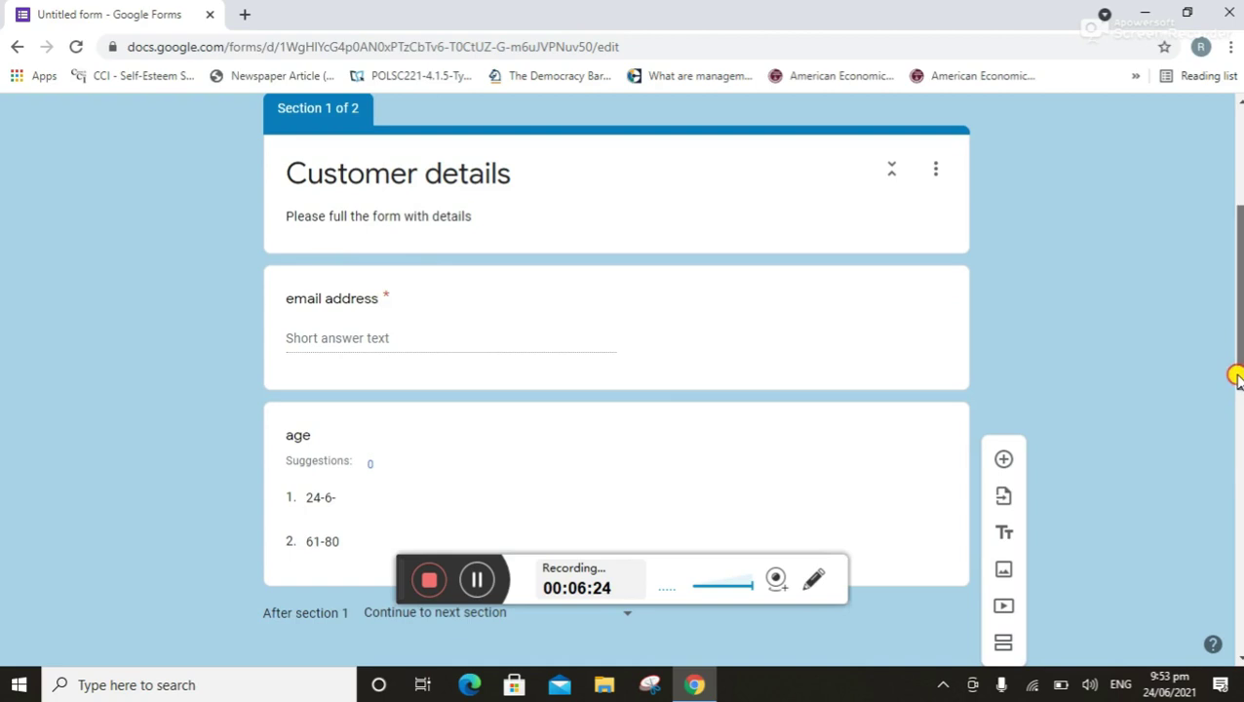
left_click_drag(1236, 377, 1236, 580)
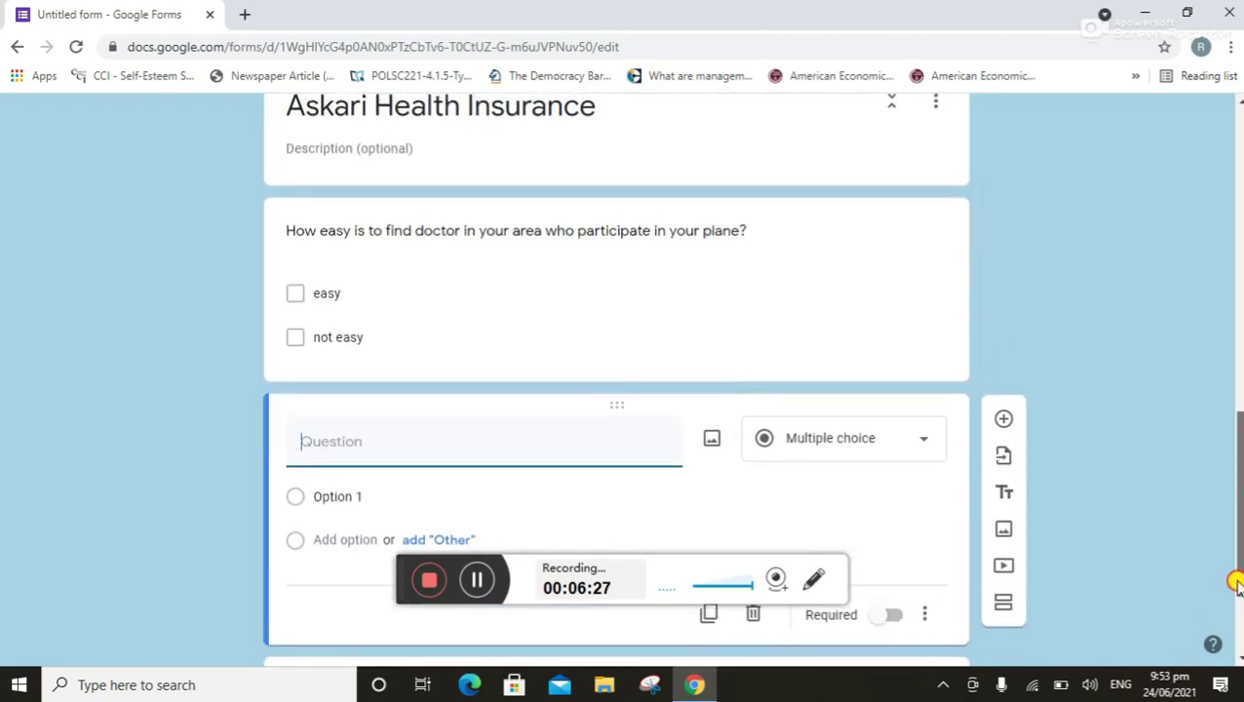
Open the question-type dropdown on the new question and scroll through the available types
left_click(920, 446)
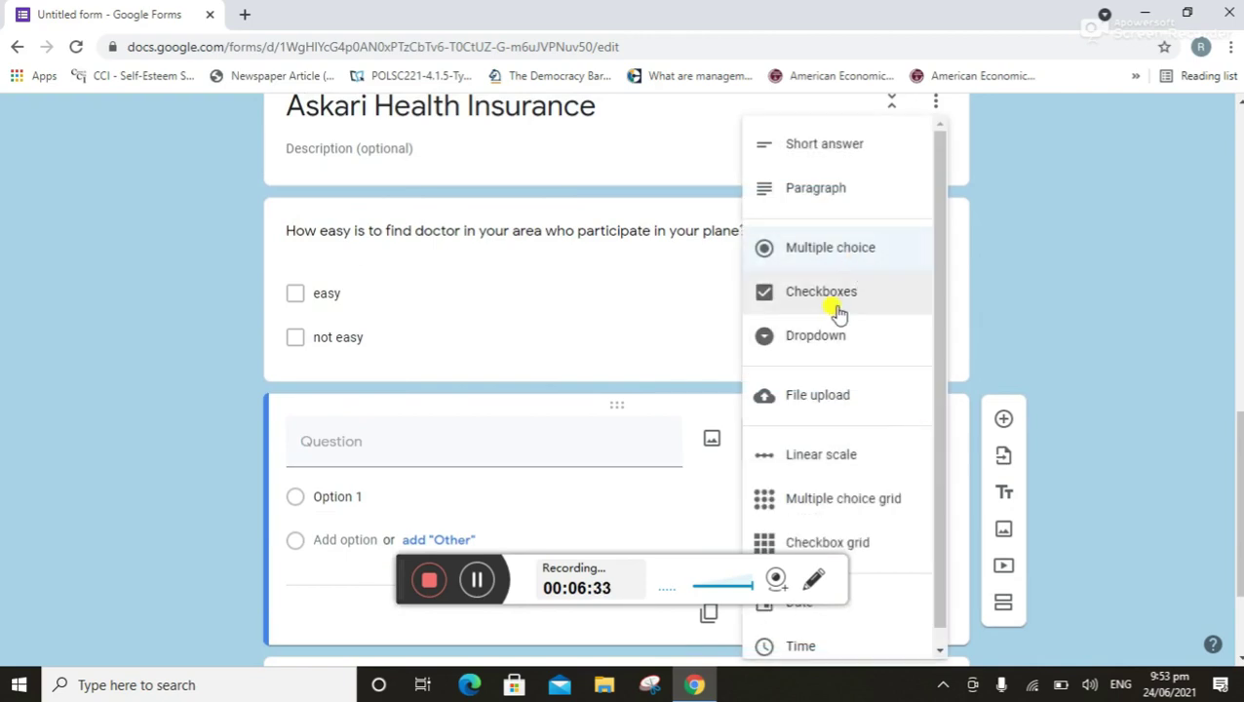
left_click_drag(941, 352, 938, 413)
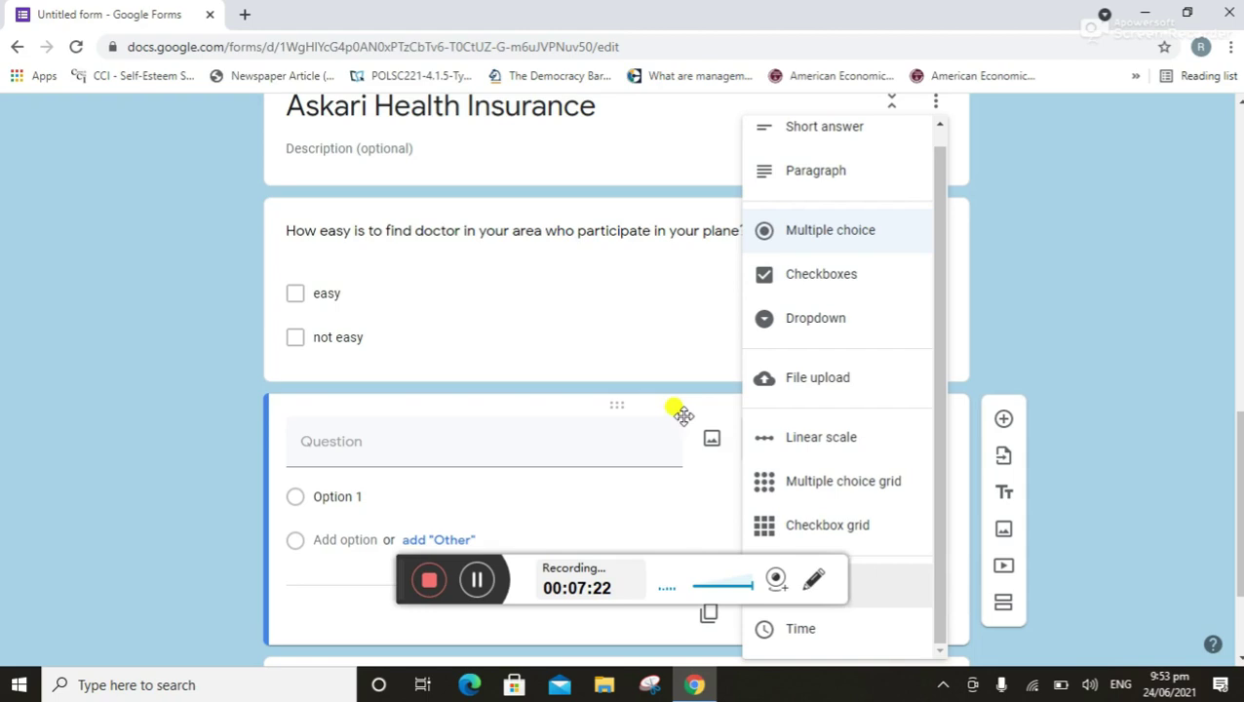
Upload the downloaded Askari Bank logo image from the computer into the new question
left_click(706, 442)
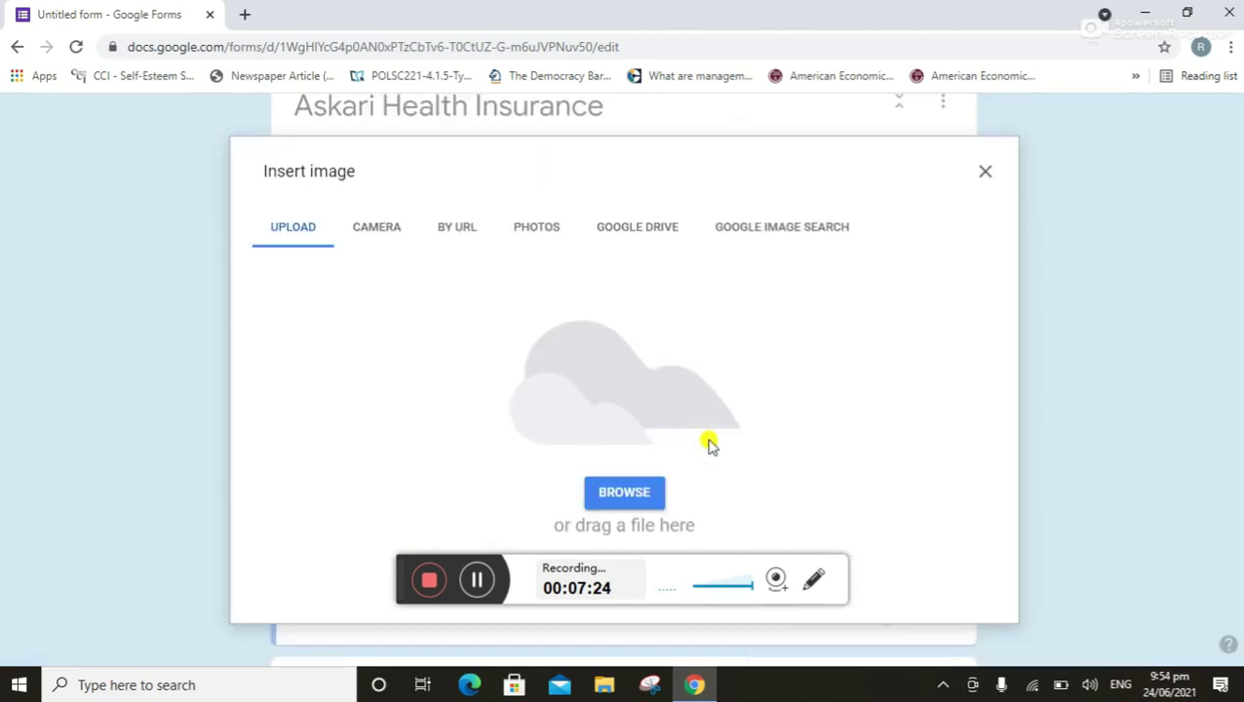
left_click(639, 494)
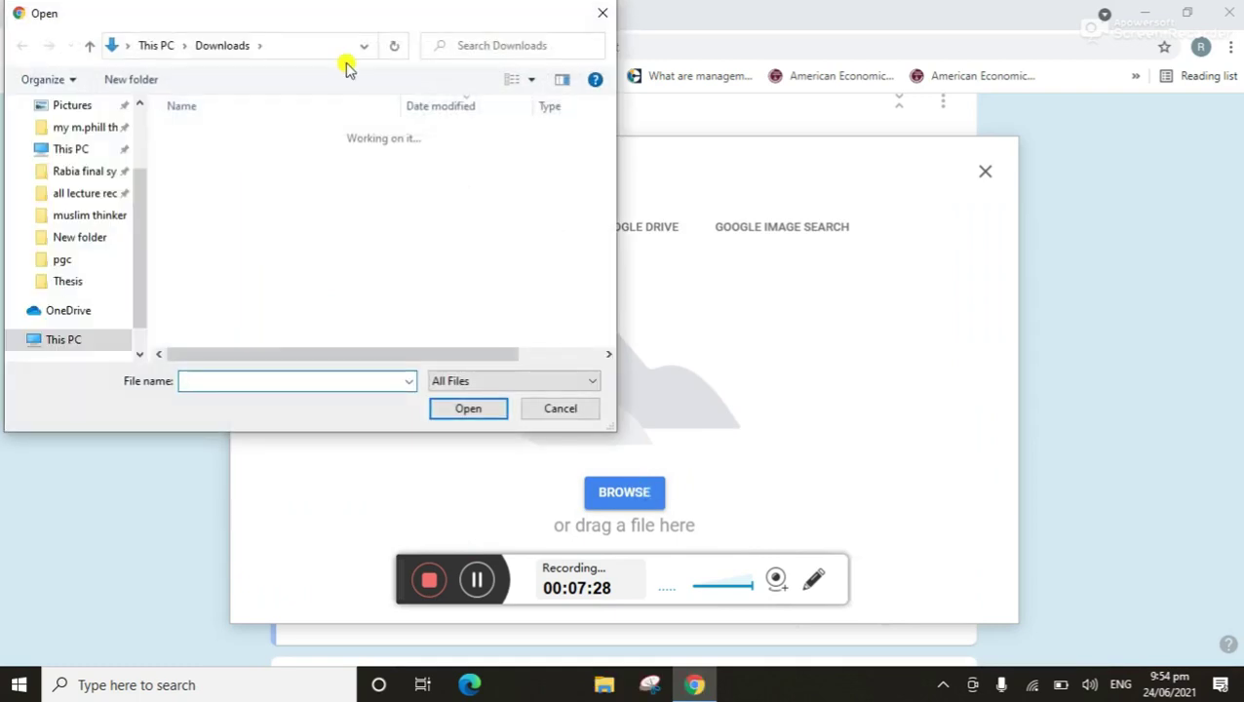
left_click(208, 216)
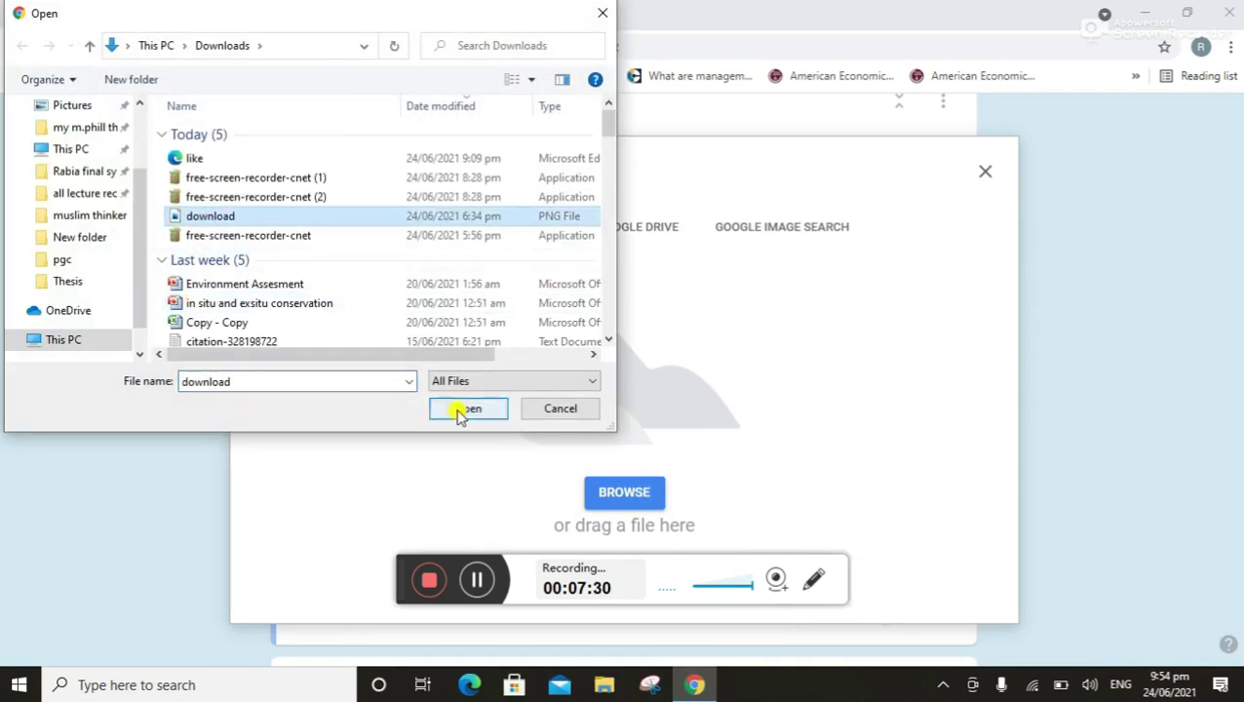
left_click(462, 410)
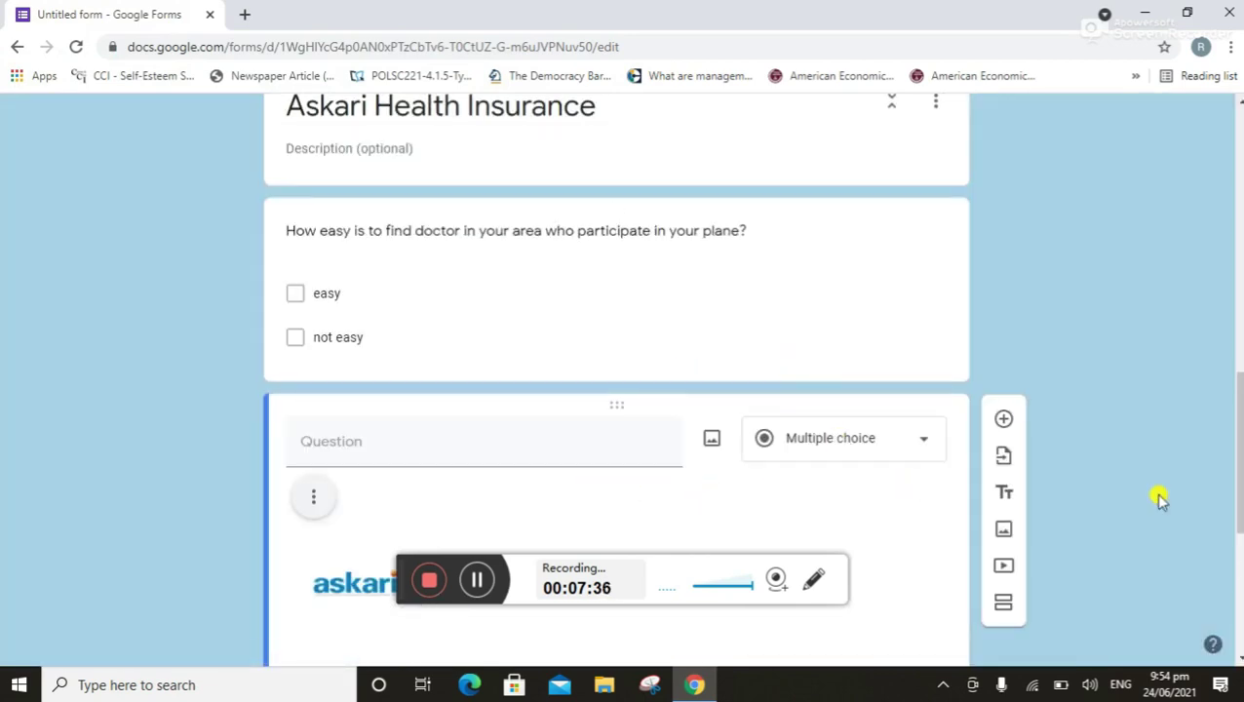
left_click_drag(1236, 483, 1227, 631)
Set the answer options to good, bad and v bad, then add a new blank question
left_click(348, 326)
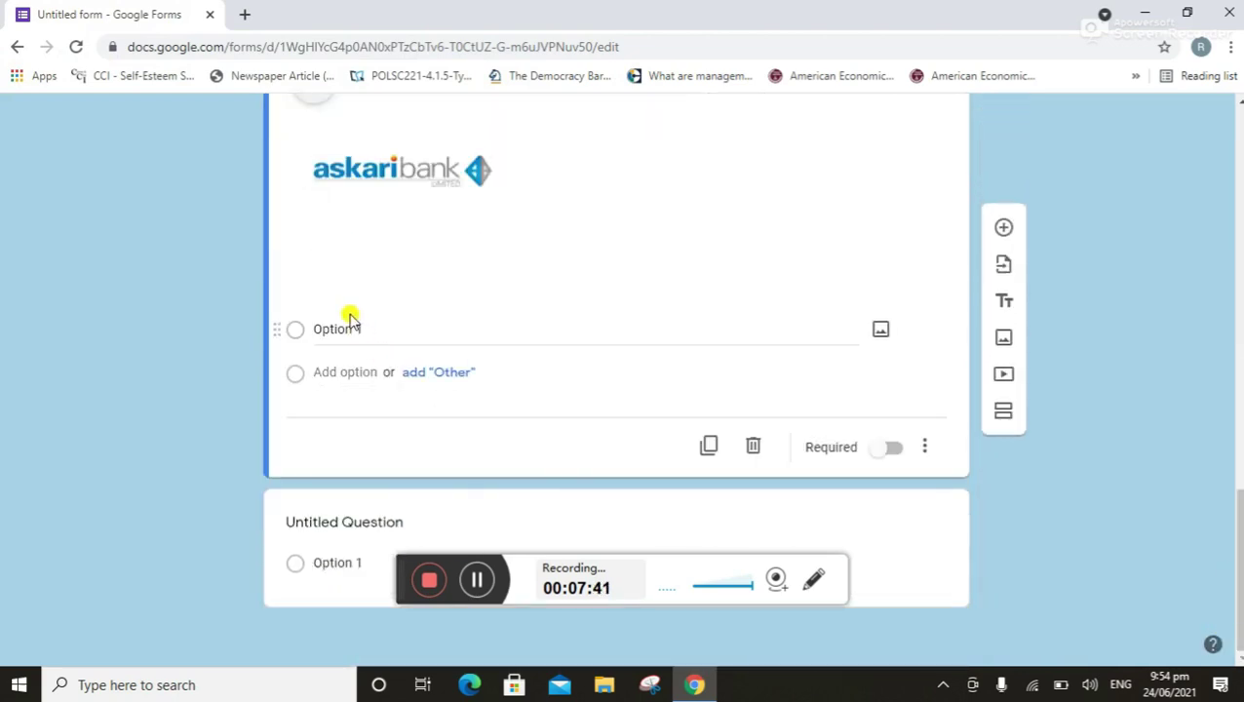
left_click(401, 329)
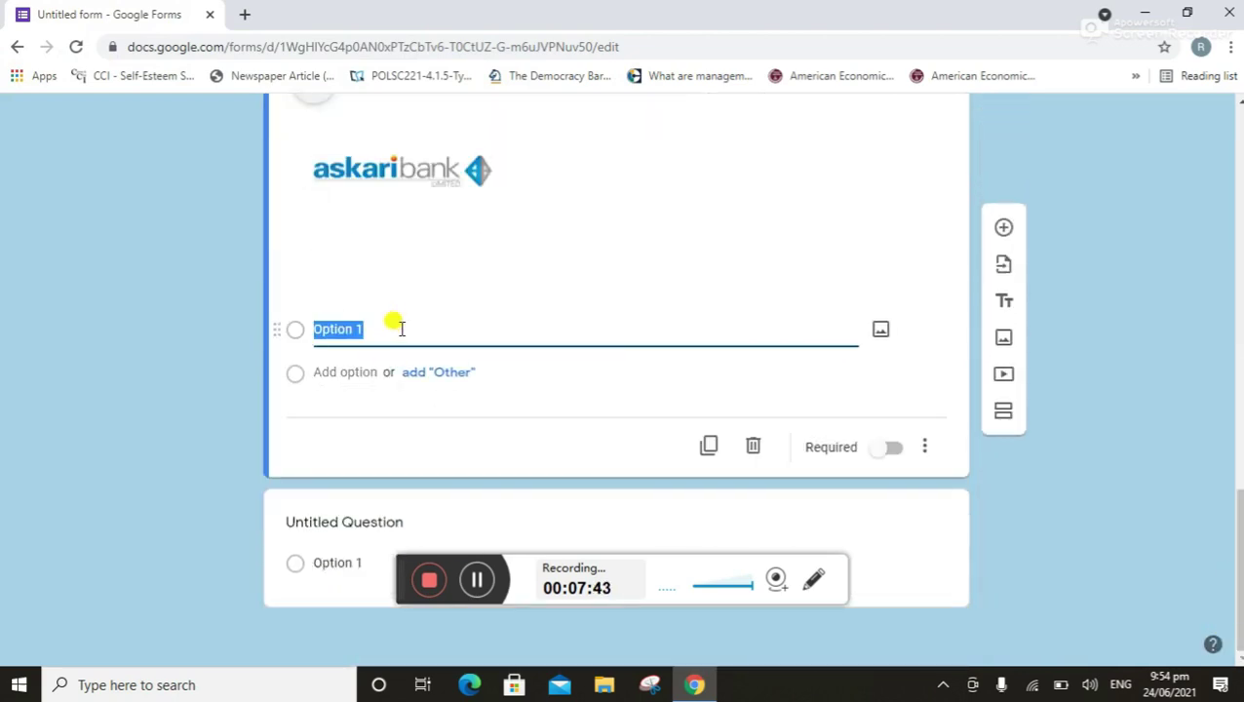
key("BackSpace")
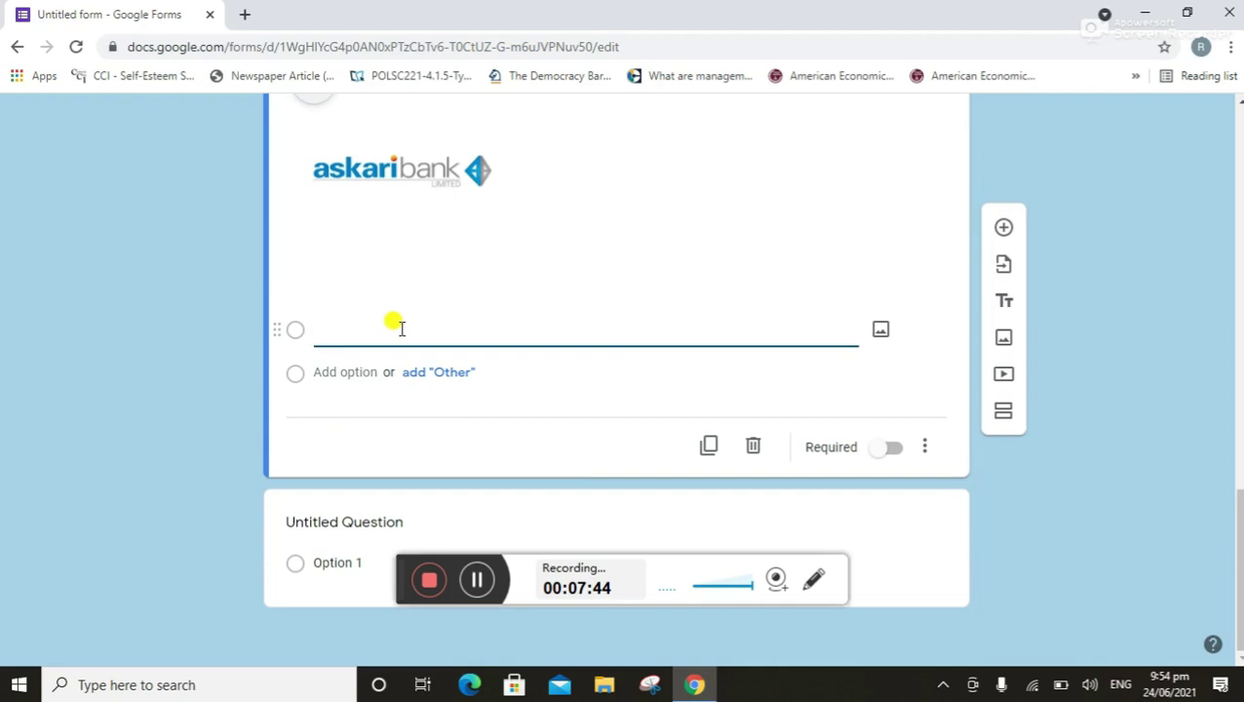
type("good")
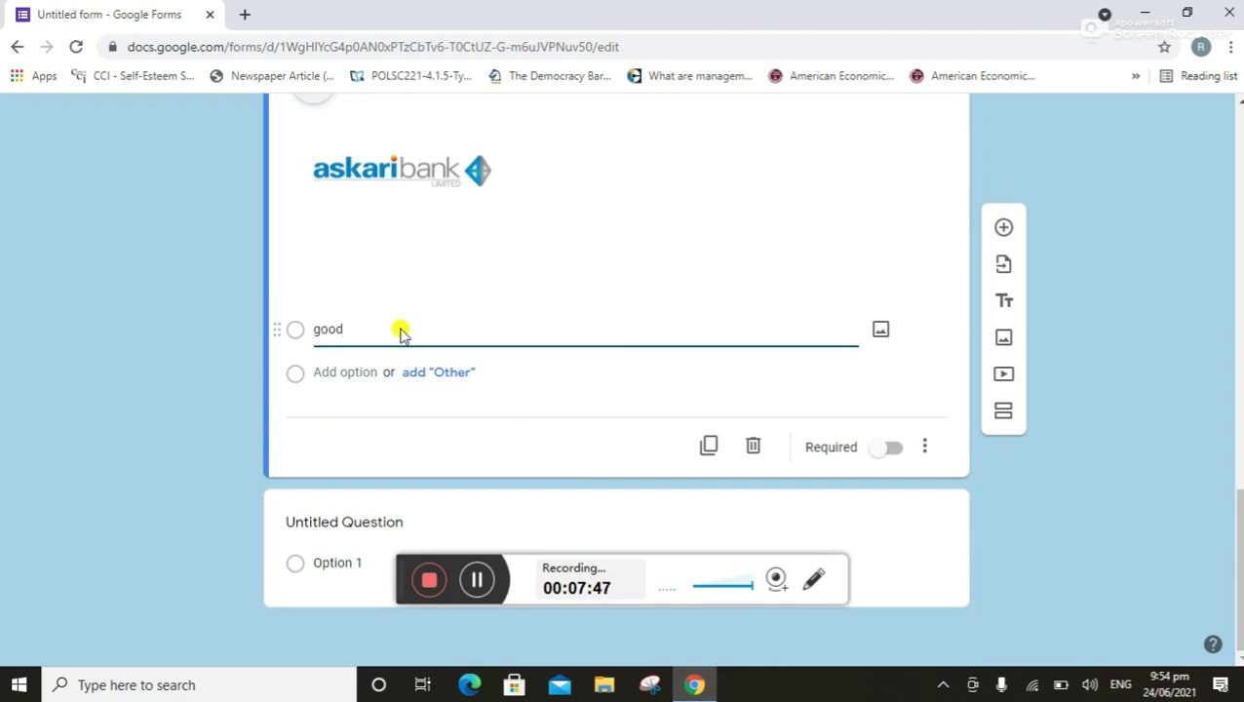
key("Return")
type("bad")
key("Return")
type("v bad")
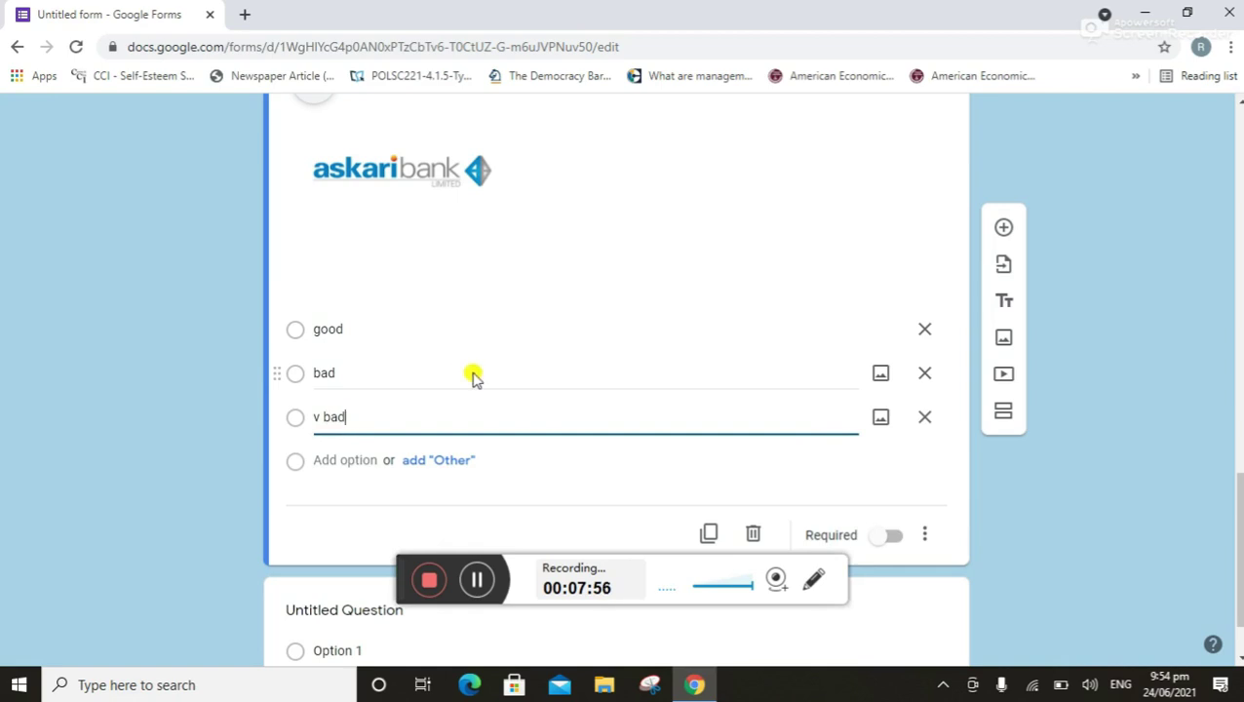
left_click(1004, 230)
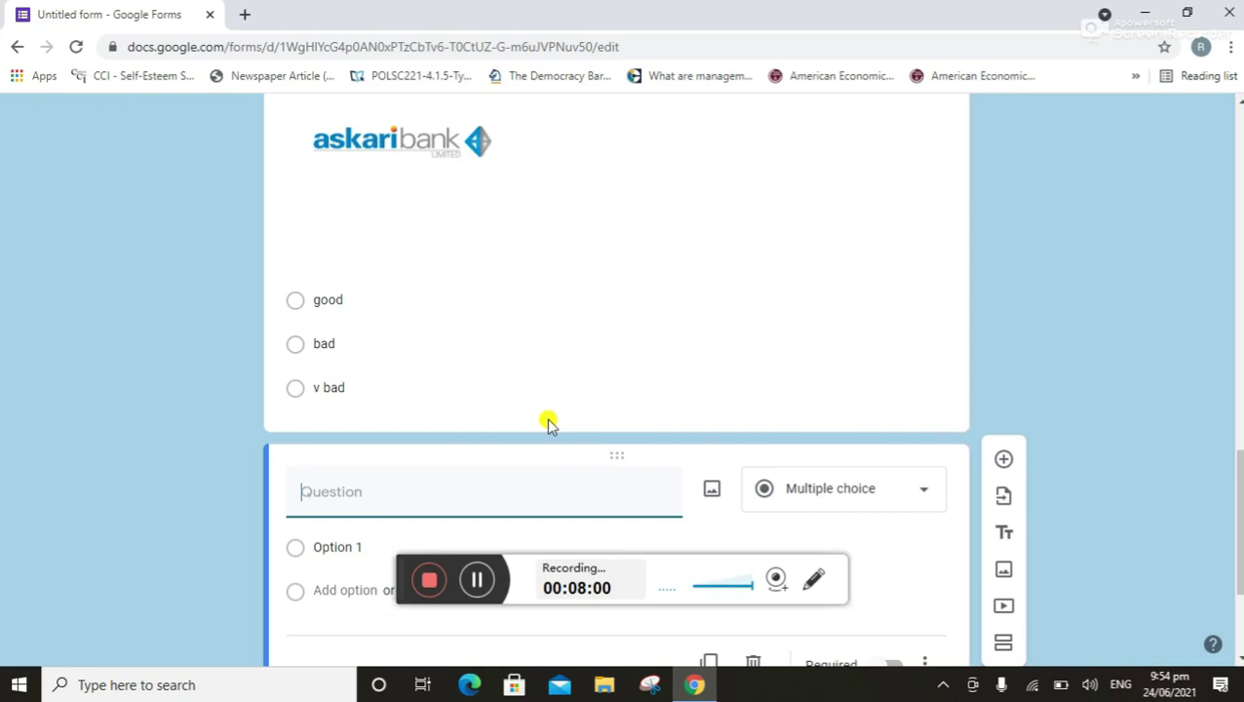
Enter the question 'Do you have coment our componty', correcting coment to comment via spelling suggestions
type("do")
key("BackSpace")
key("BackSpace")
type("Do you have ")
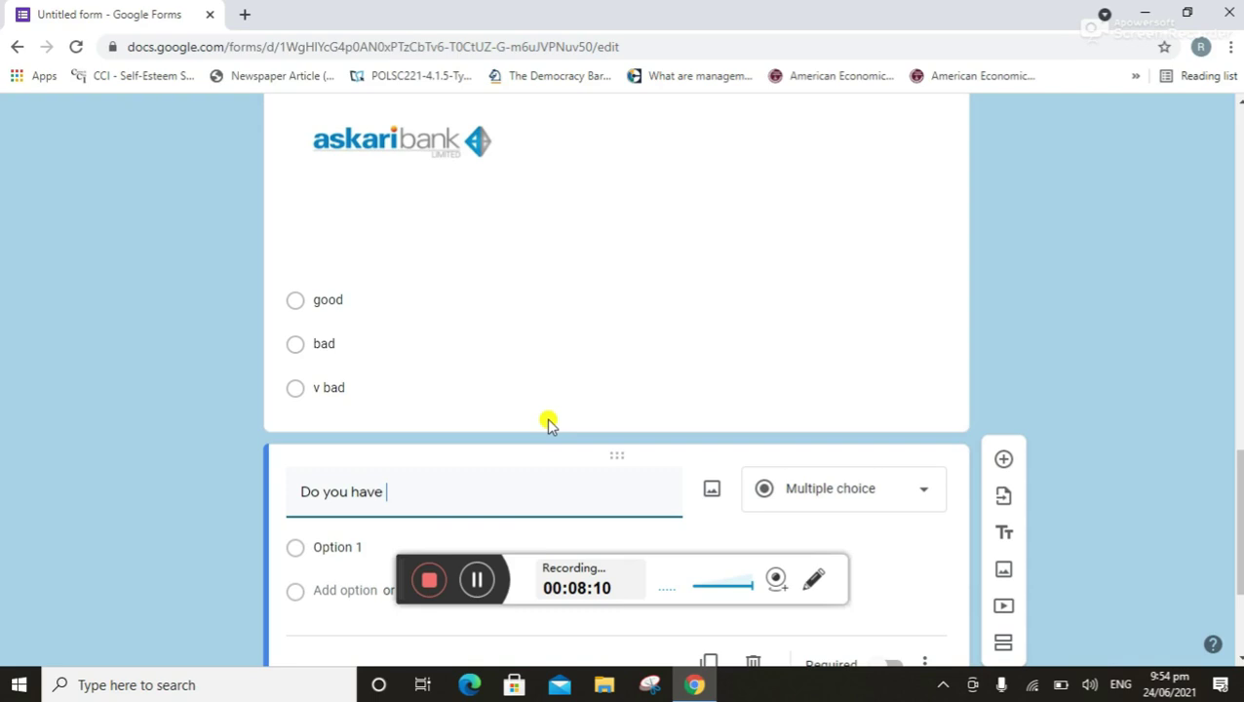
type("coment o")
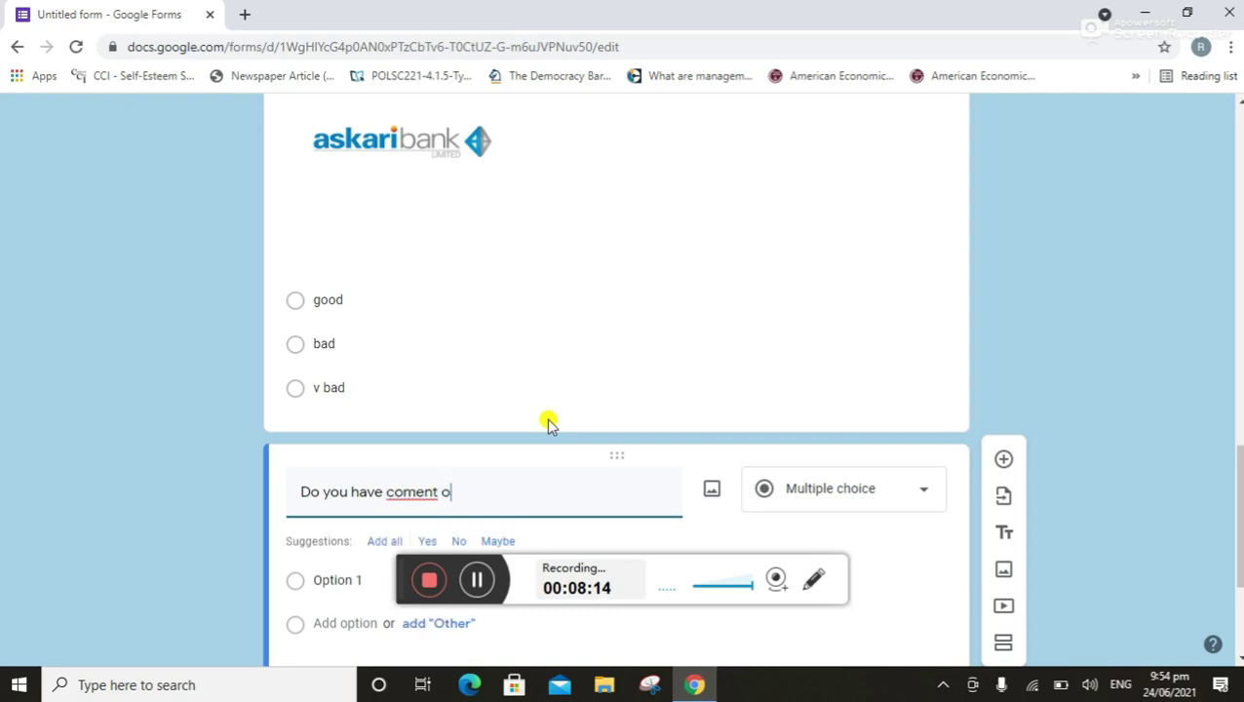
type("ur componty")
right_click(413, 489)
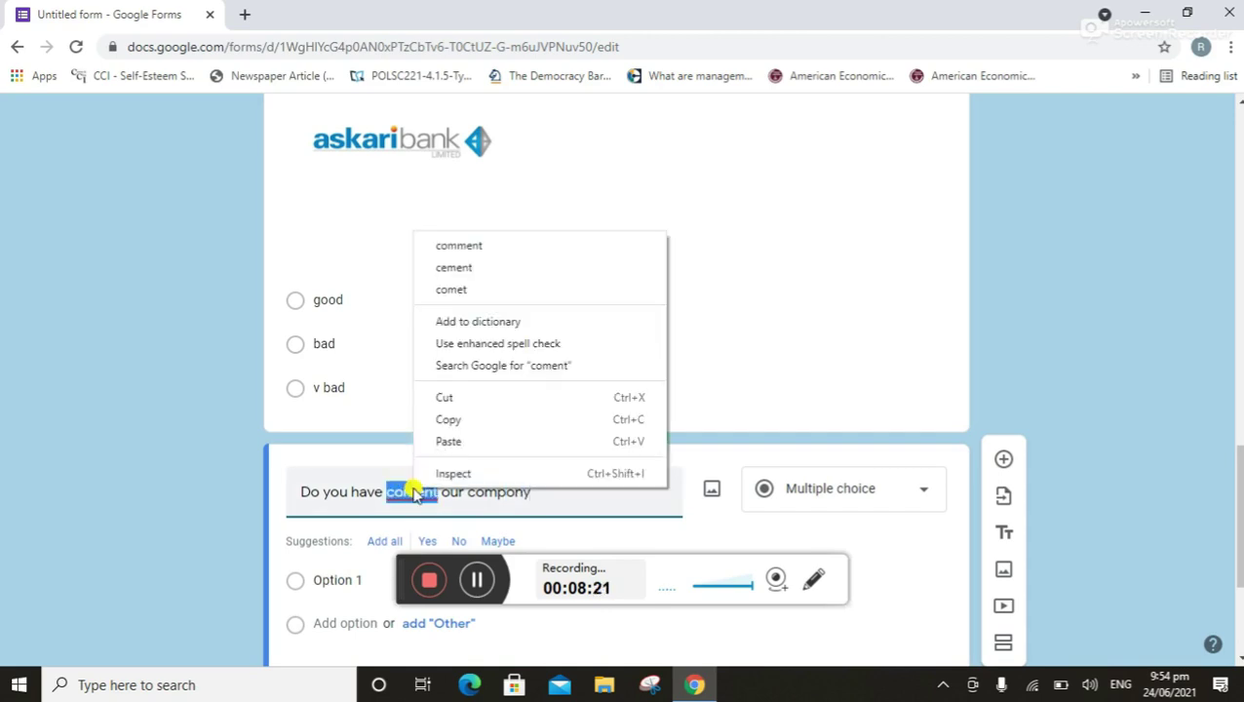
left_click(477, 247)
Make it a Paragraph question and scroll back to the top of the form
left_click(590, 490)
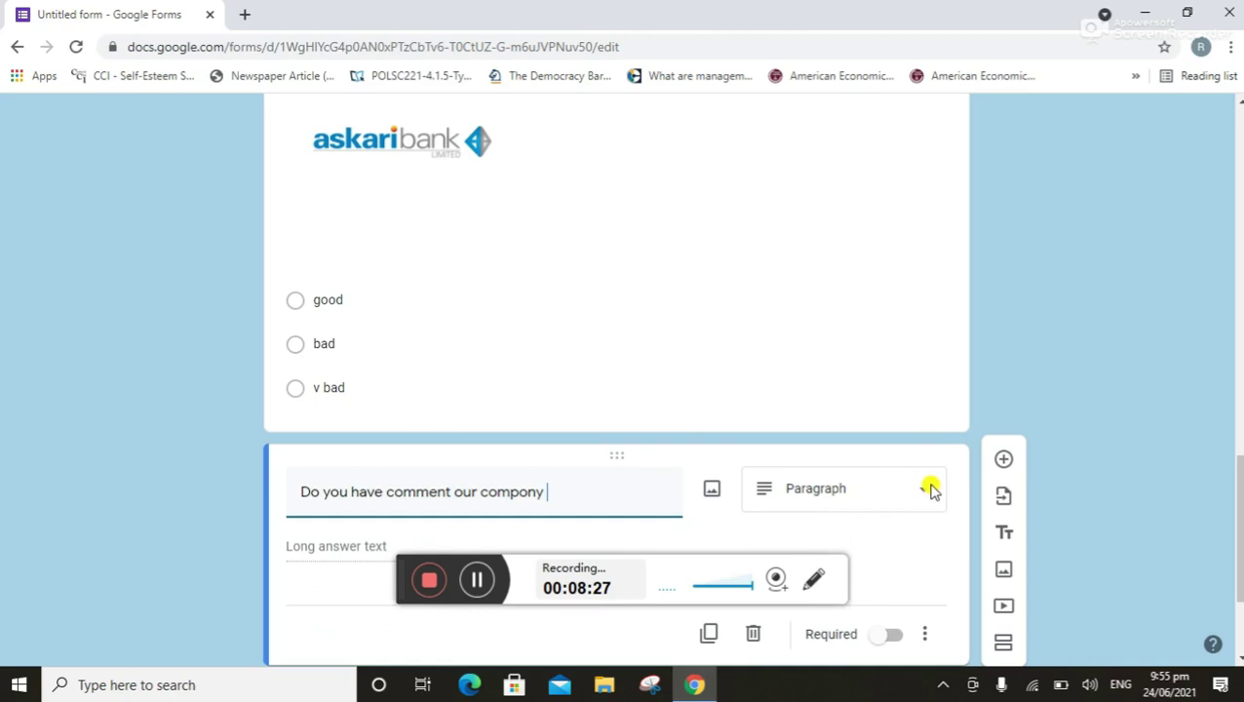
left_click_drag(1236, 488, 1236, 534)
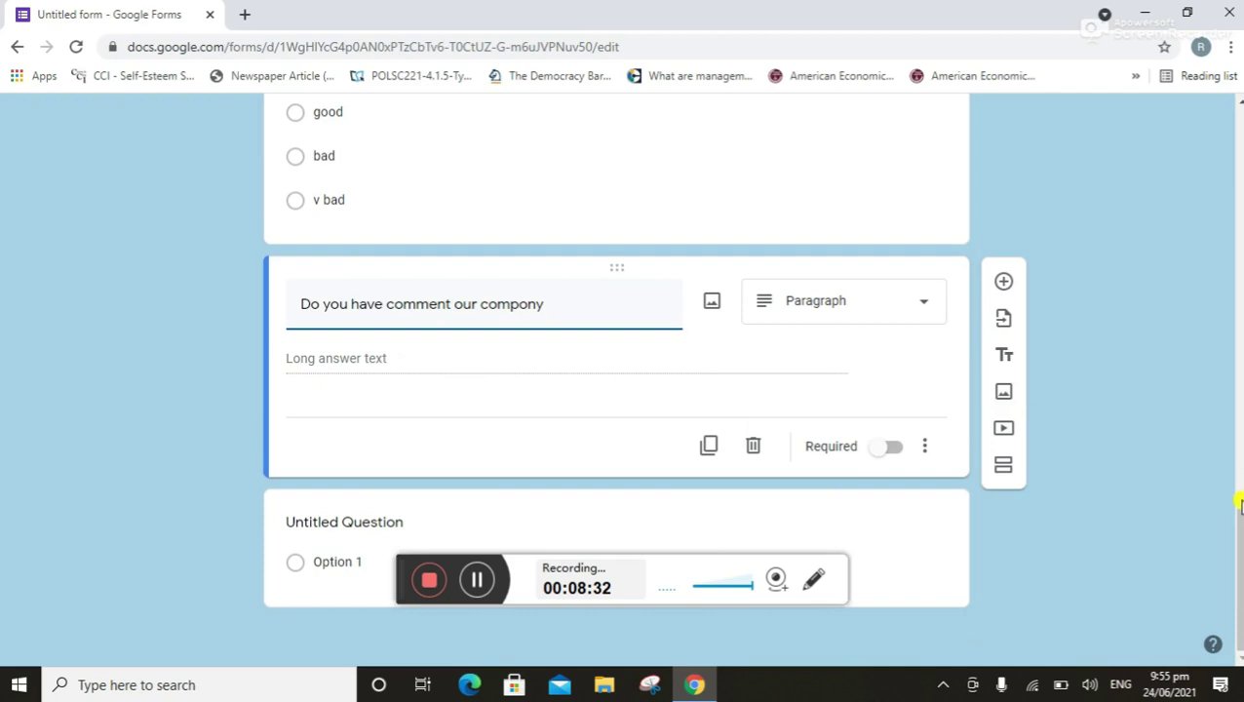
left_click_drag(1238, 504, 1182, 15)
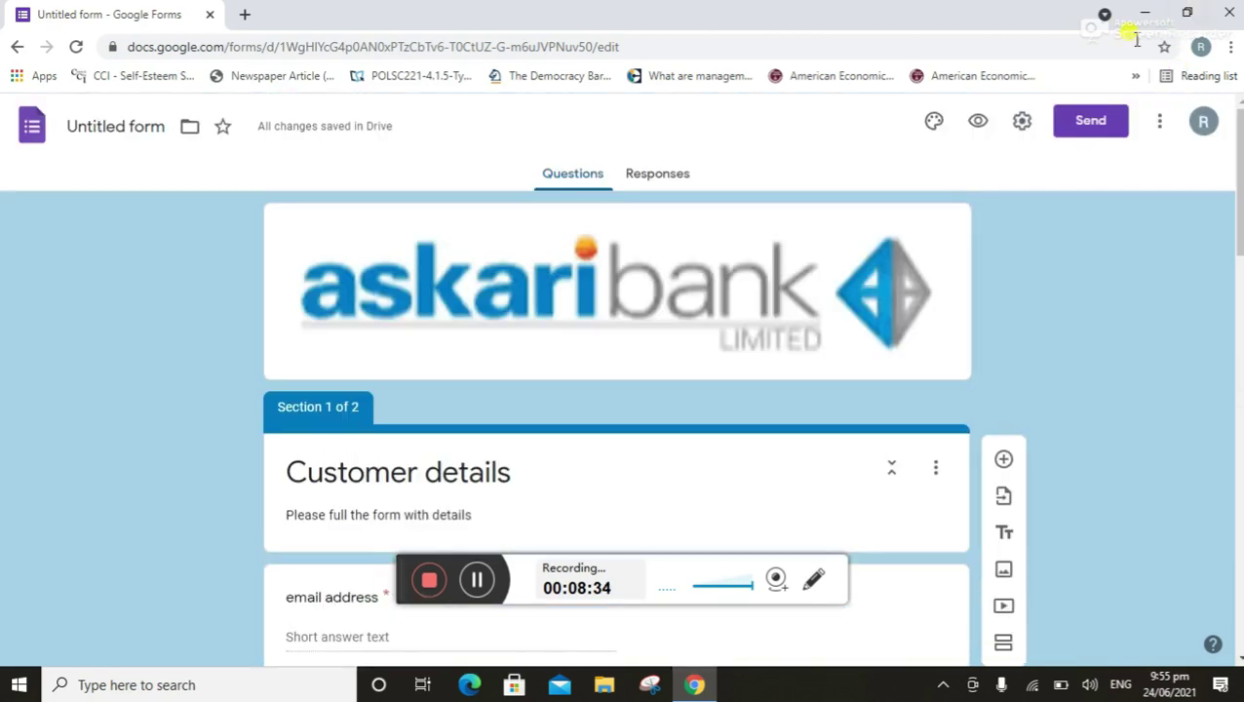
Preview the form, try Next to see the blank email address flagged as required, then return to the editor
left_click(977, 120)
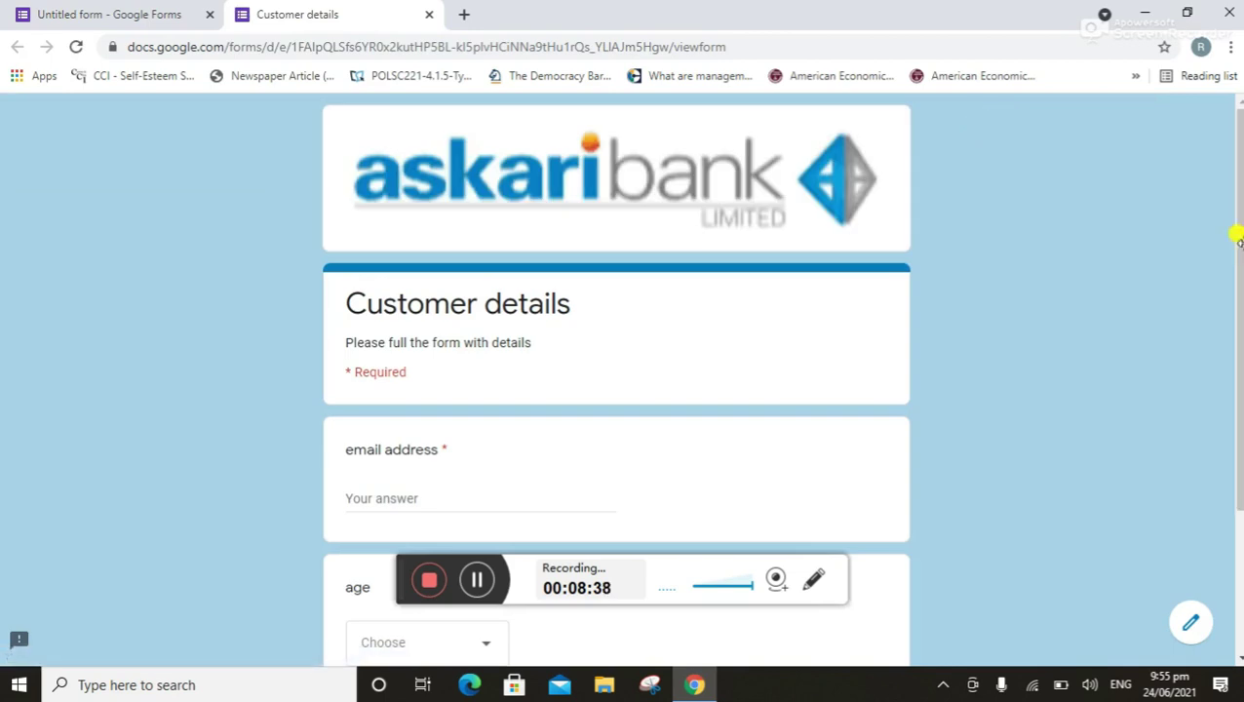
left_click_drag(1235, 246, 1223, 421)
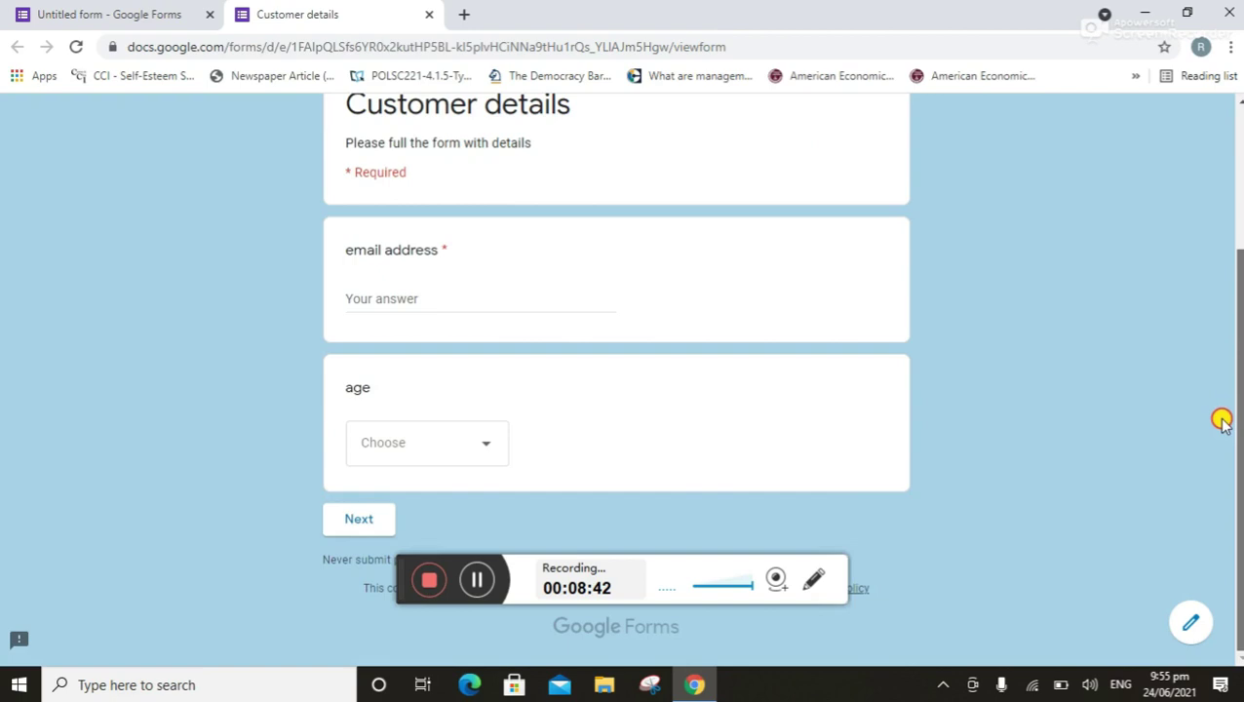
left_click(360, 520)
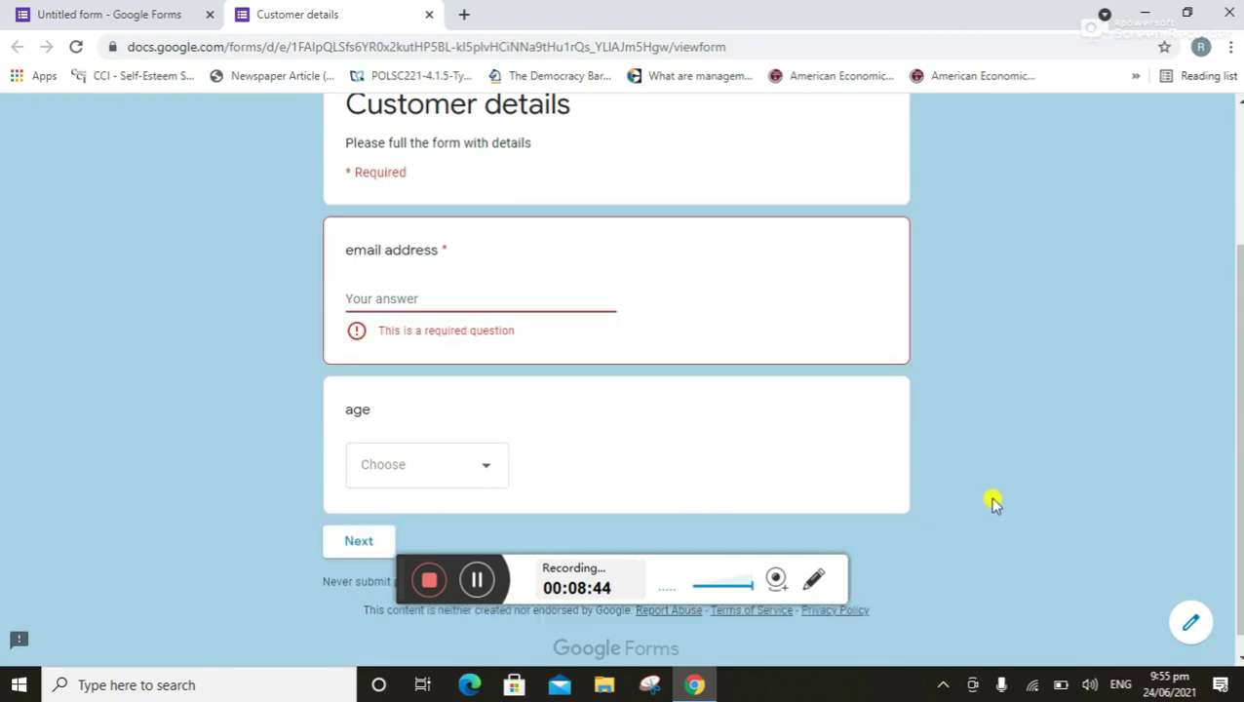
left_click_drag(1231, 349, 1236, 122)
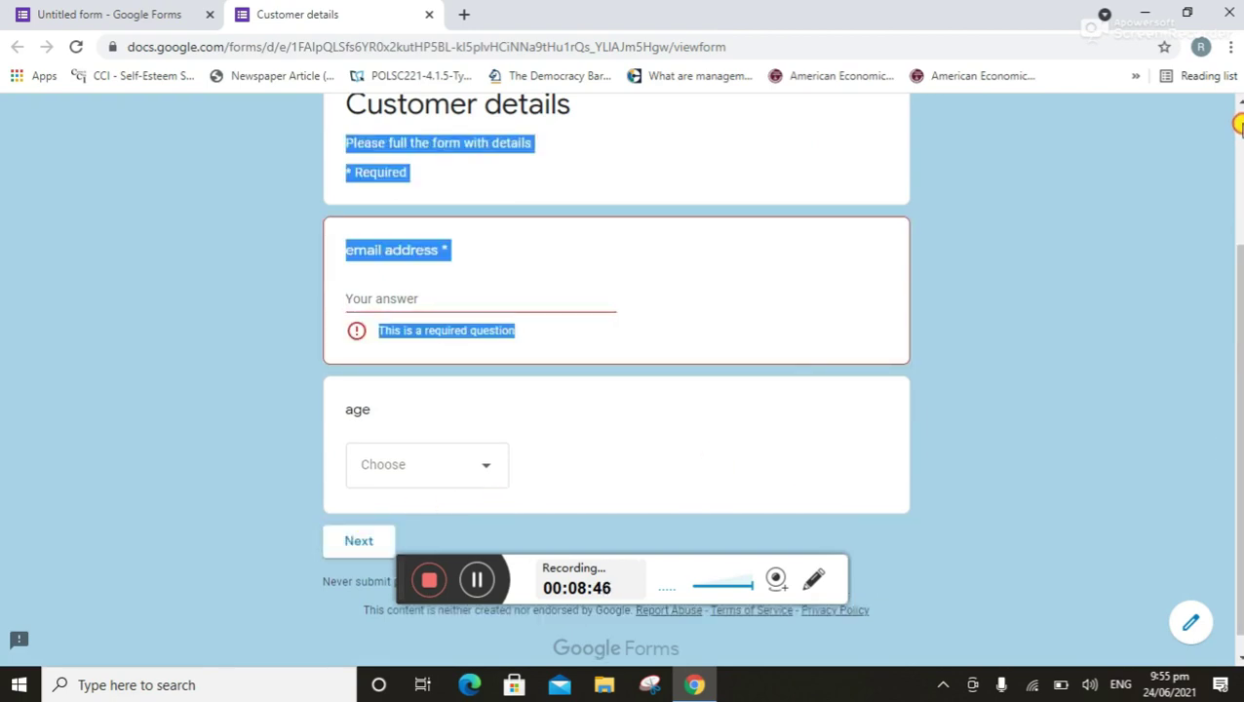
left_click(760, 382)
left_click_drag(1240, 445, 46, 20)
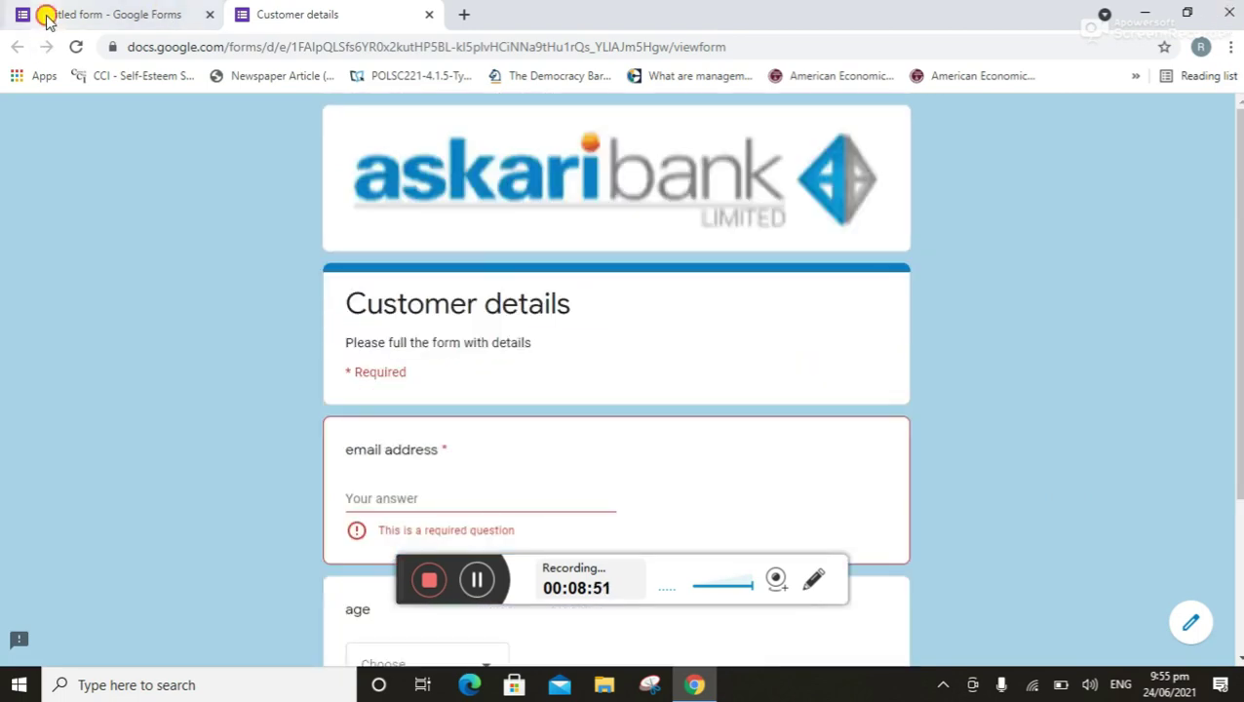
left_click(45, 20)
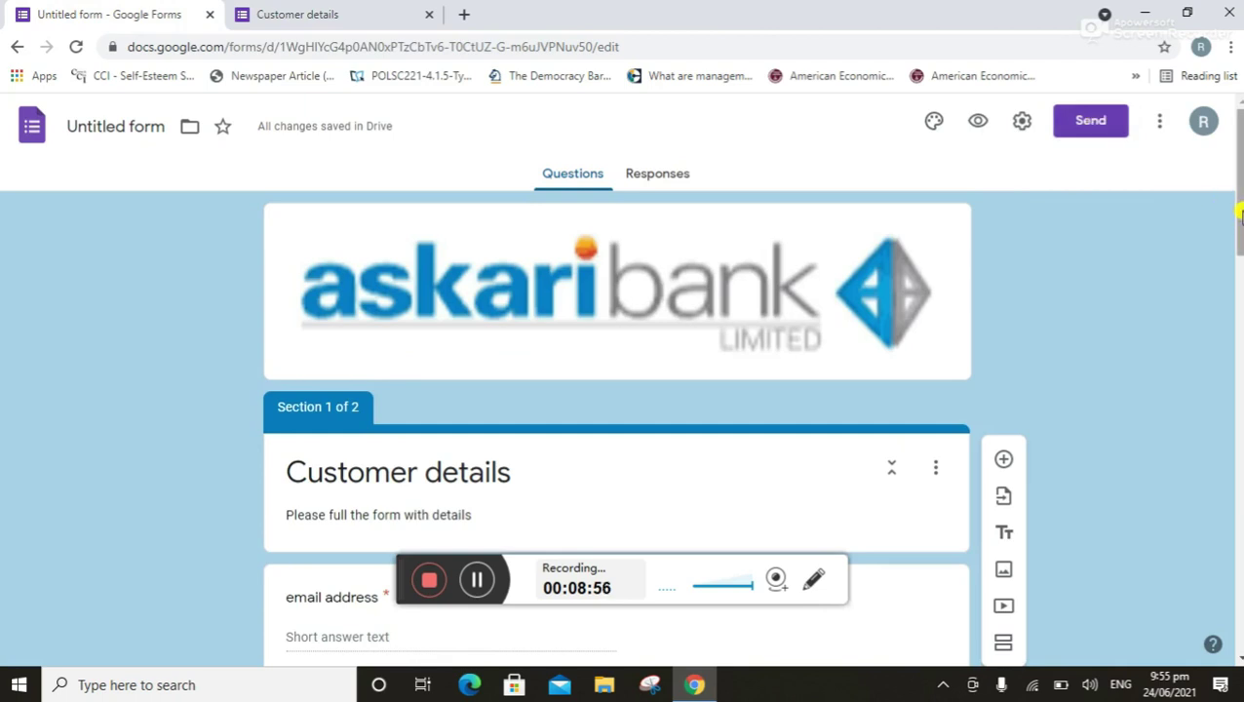
Open the Send options and the collaborator sharing settings
left_click_drag(1240, 214, 1224, 166)
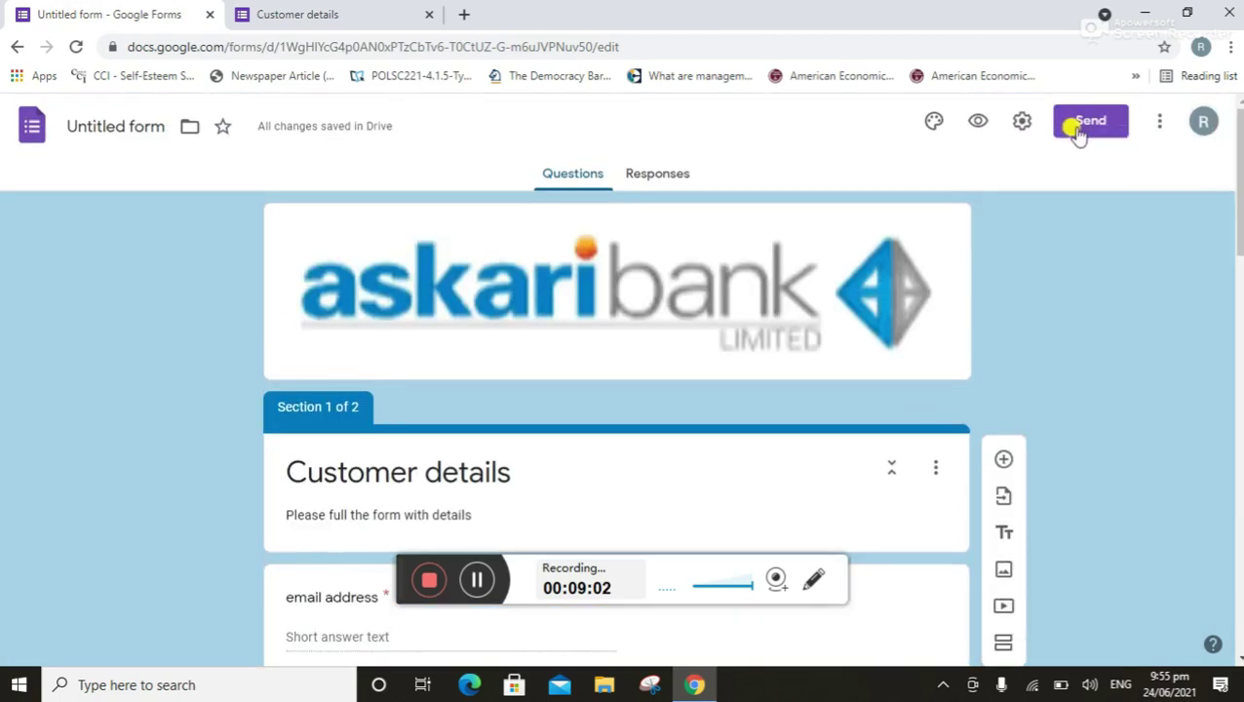
left_click(1080, 124)
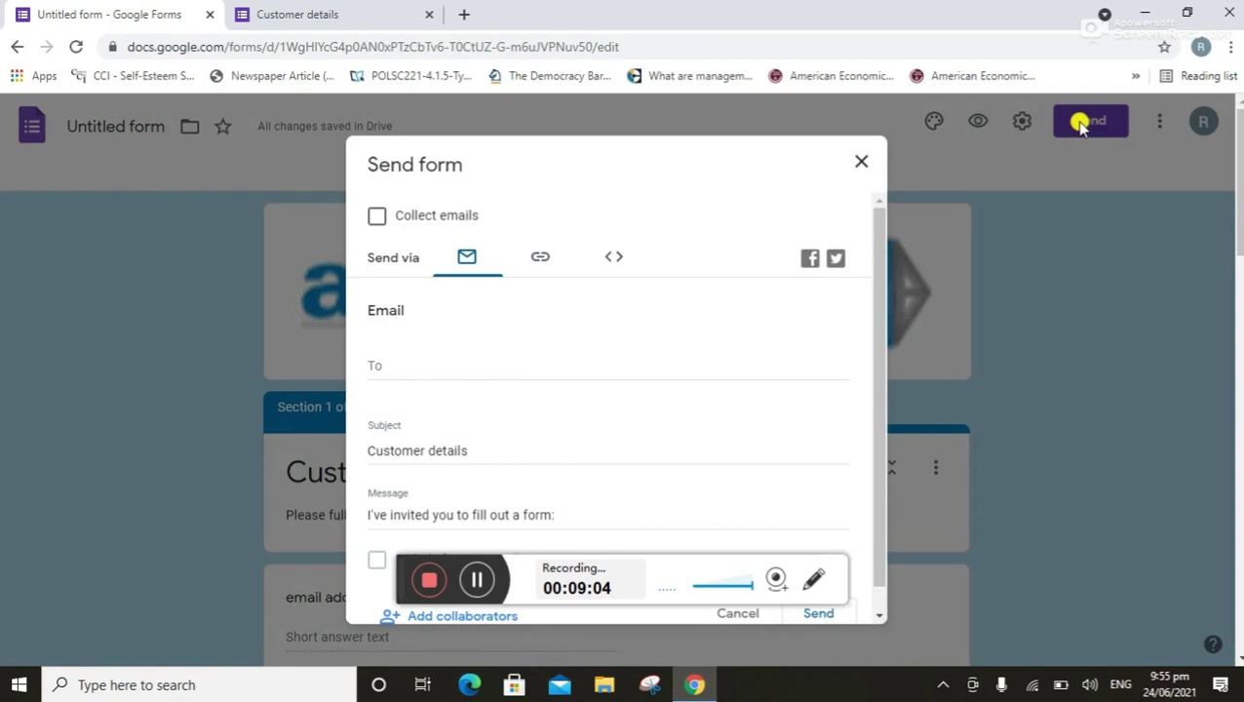
left_click(438, 618)
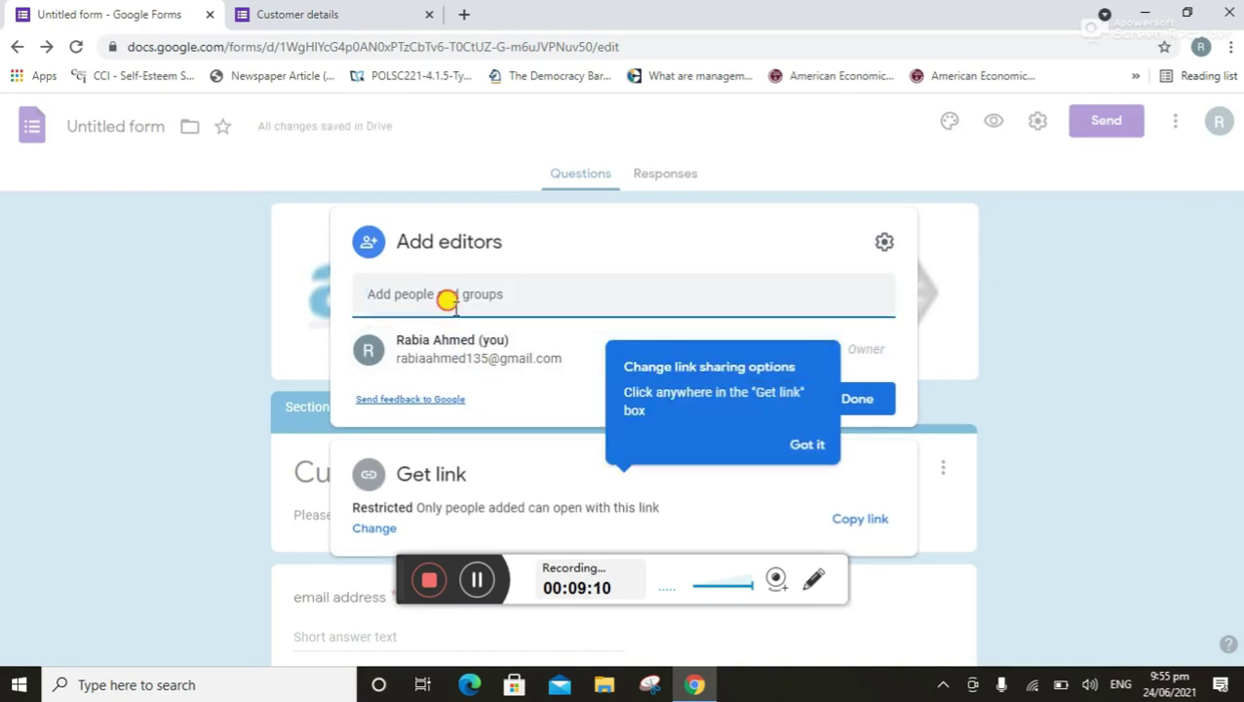
Enter a collaborator's e-mail address, copy the form link, and close the sharing dialog
left_click(455, 306)
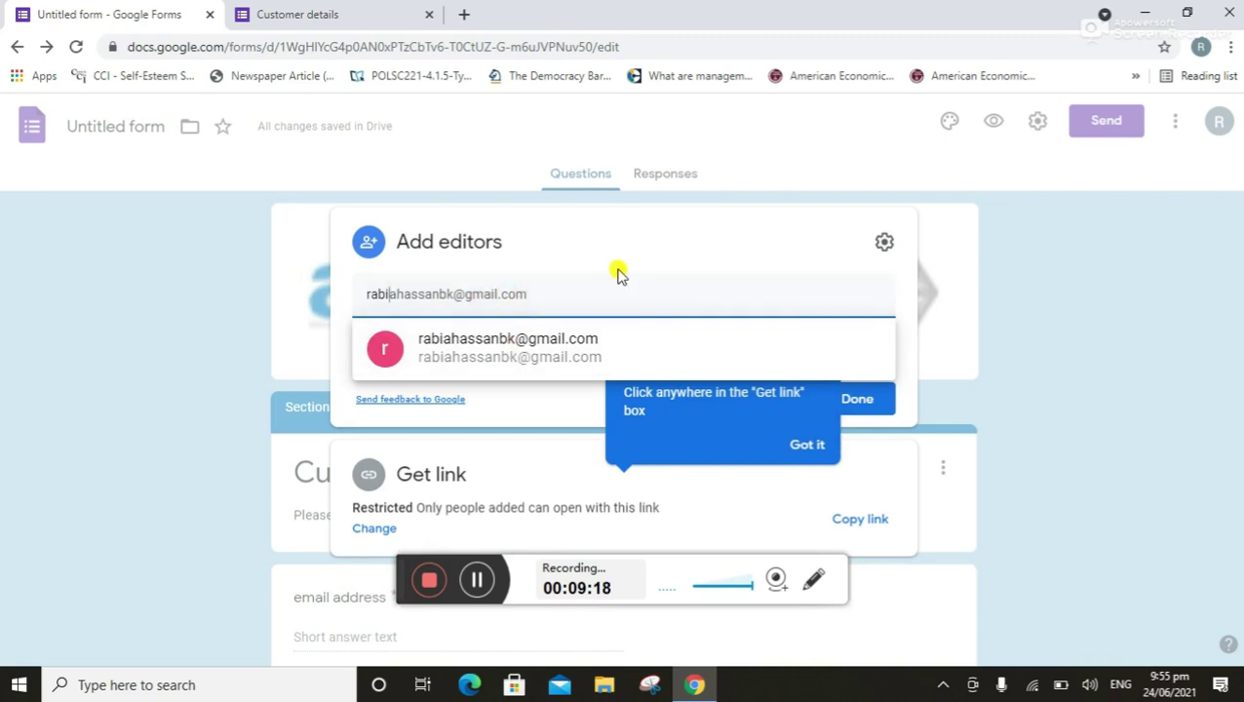
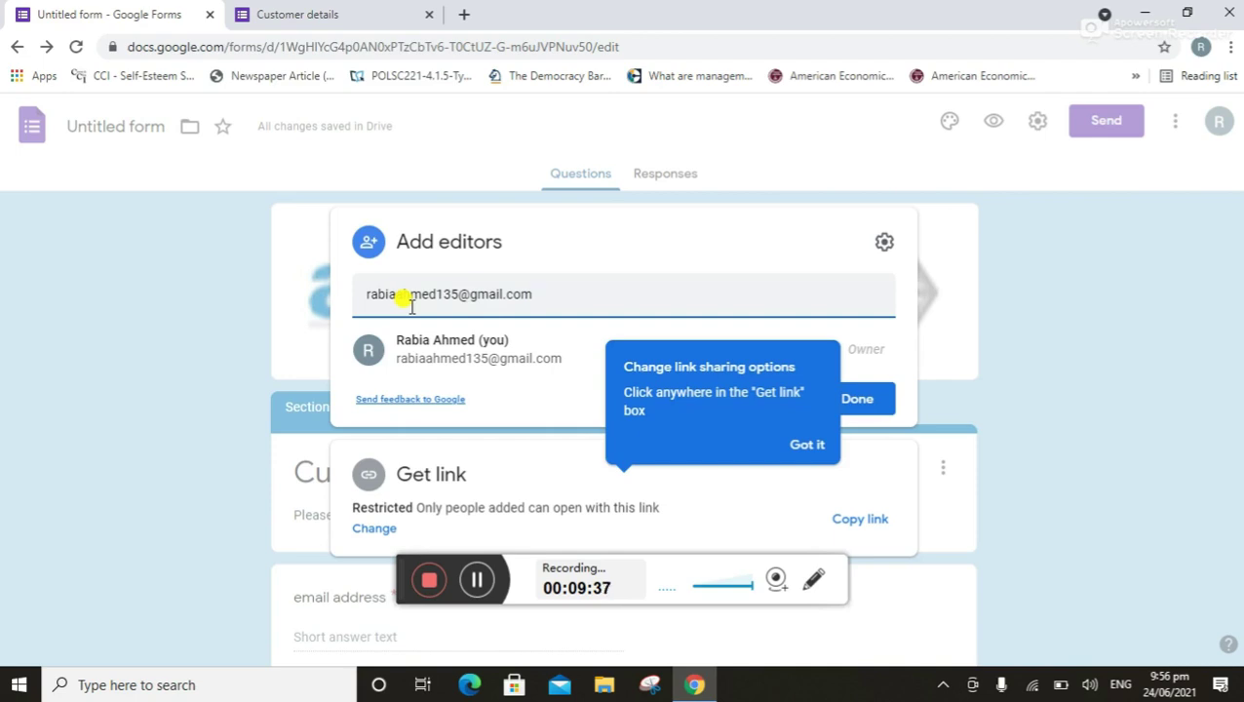
left_click(862, 521)
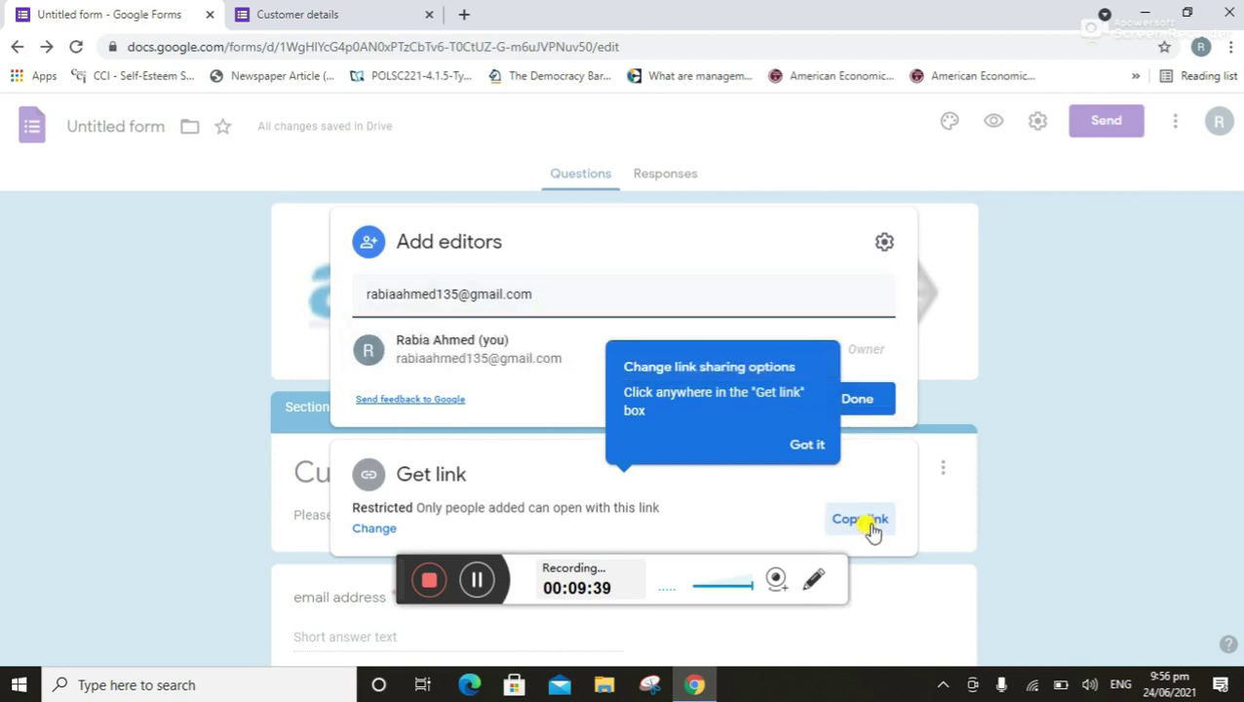
left_click(862, 405)
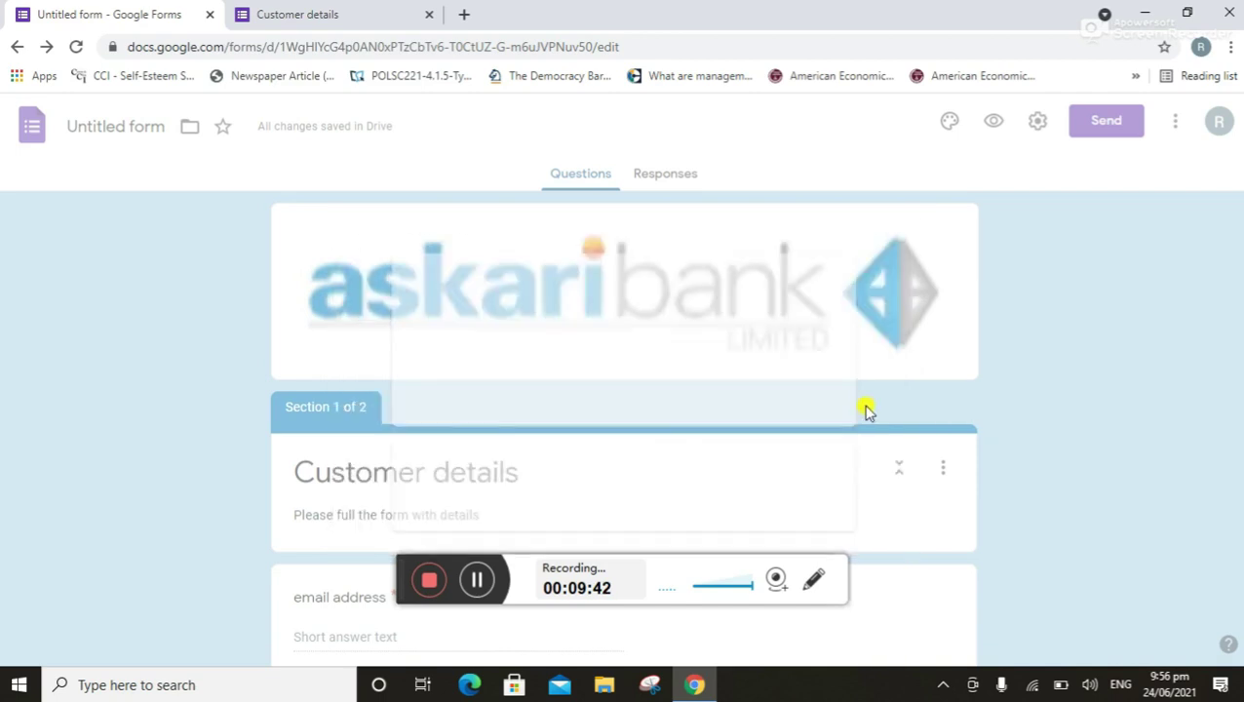